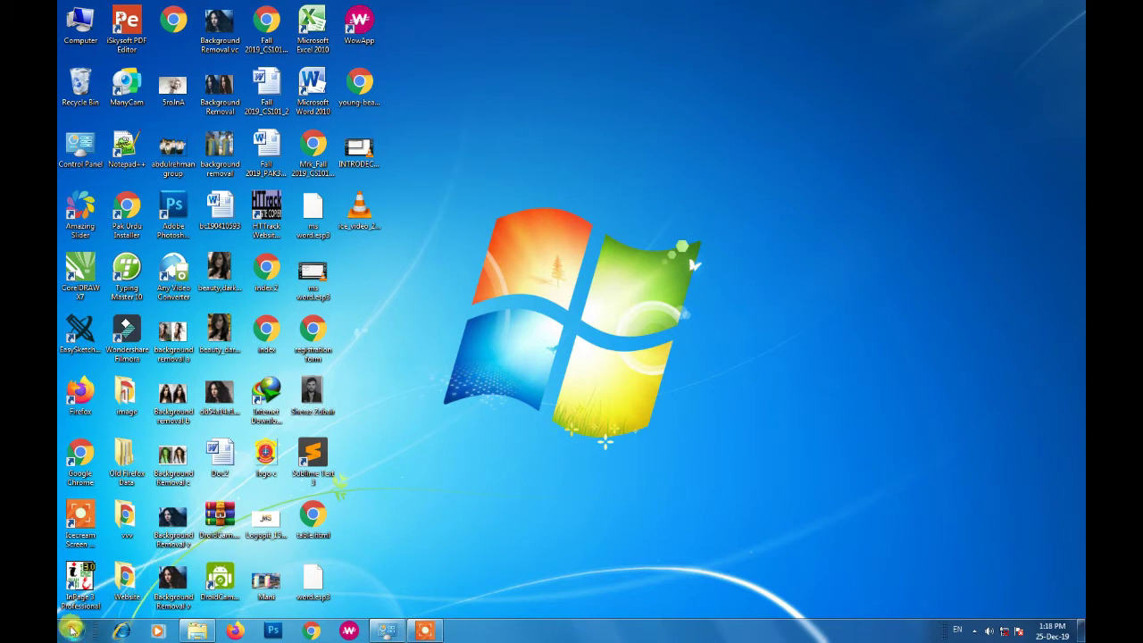
Launch Microsoft Word 2010 from the Start menu, then close it
left_click(73, 630)
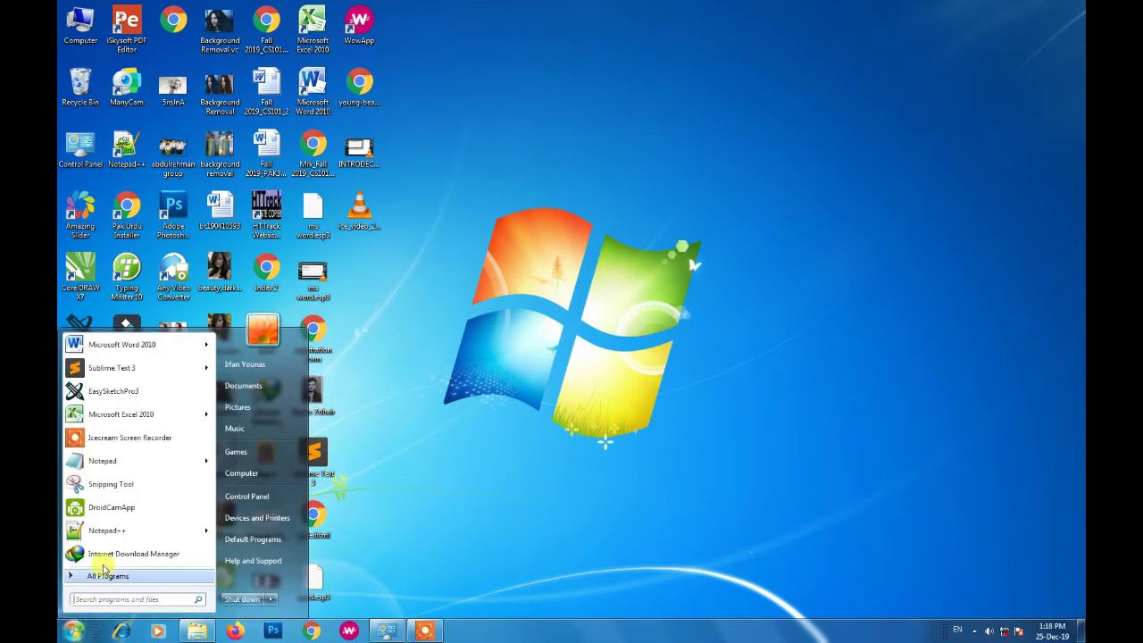
mouse_move(158, 461)
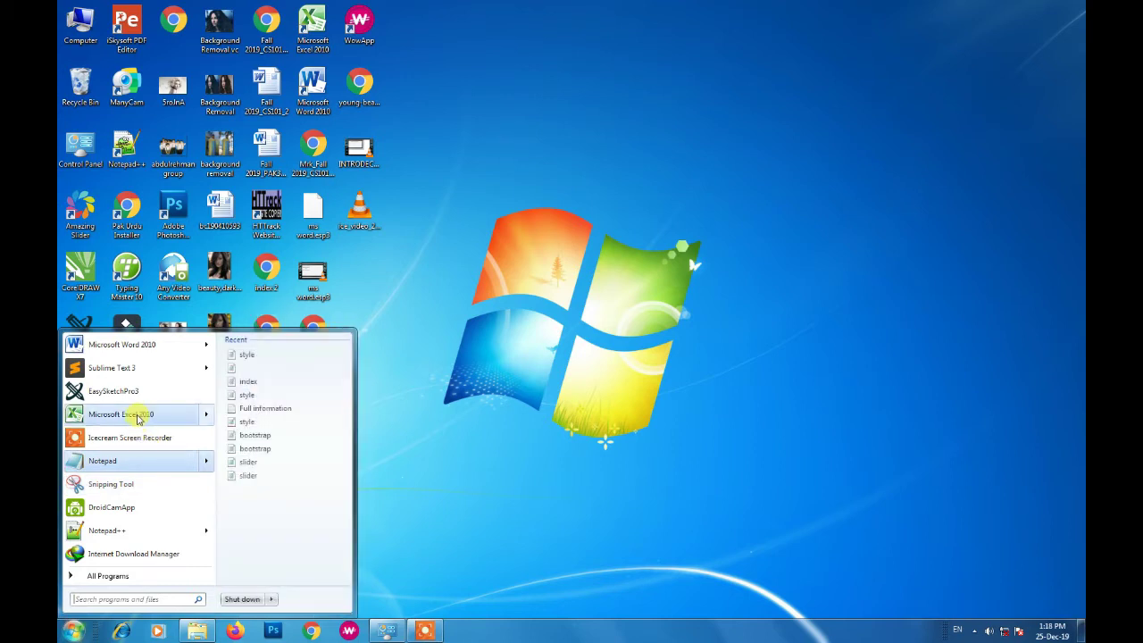
mouse_move(139, 421)
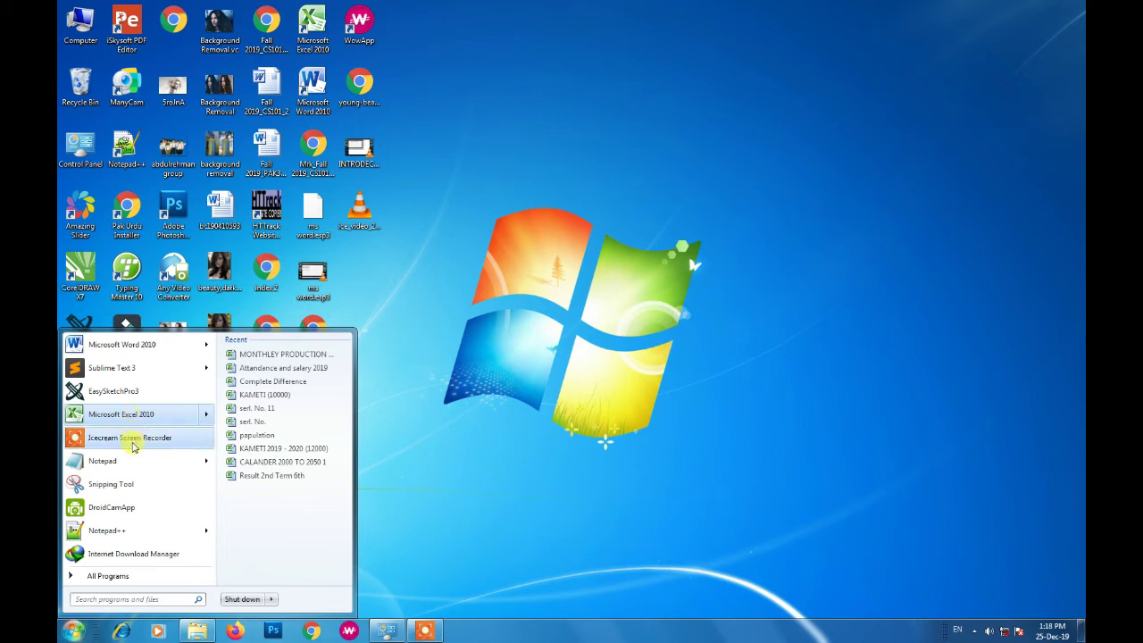
mouse_move(150, 344)
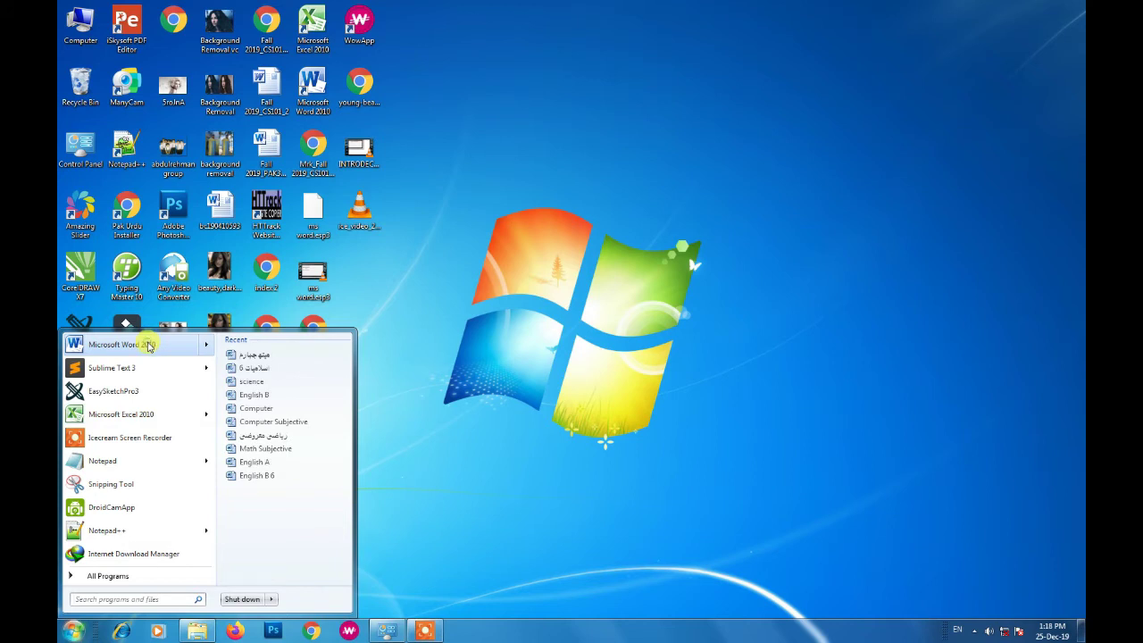
left_click(150, 345)
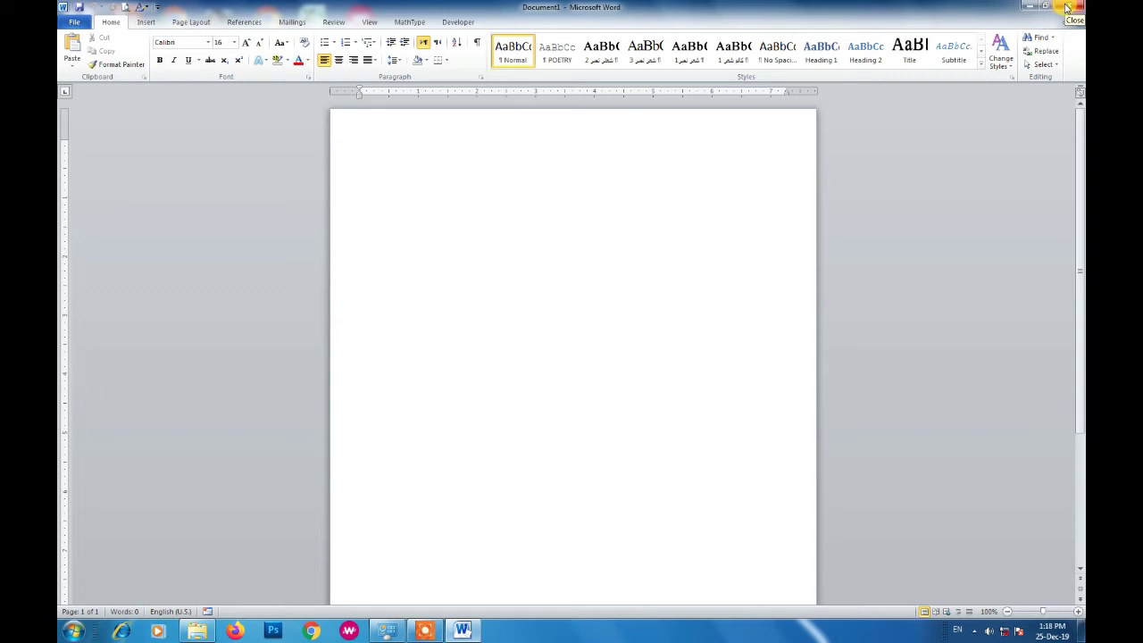
left_click(1068, 9)
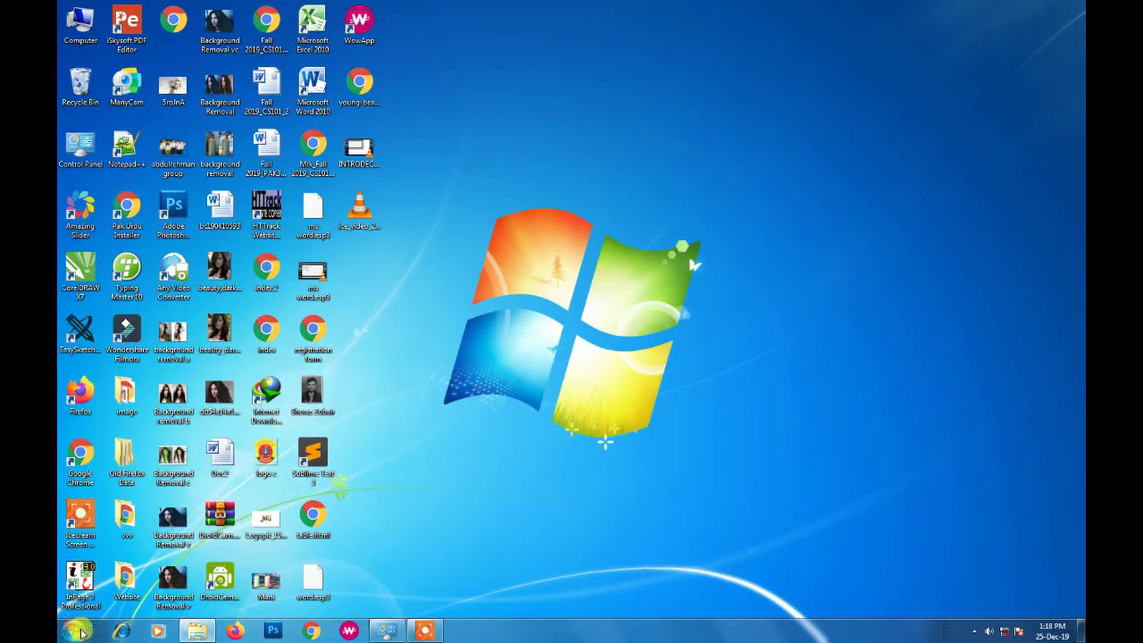
Launch Word 2010 from All Programs > Microsoft Office, then close it again
left_click(79, 632)
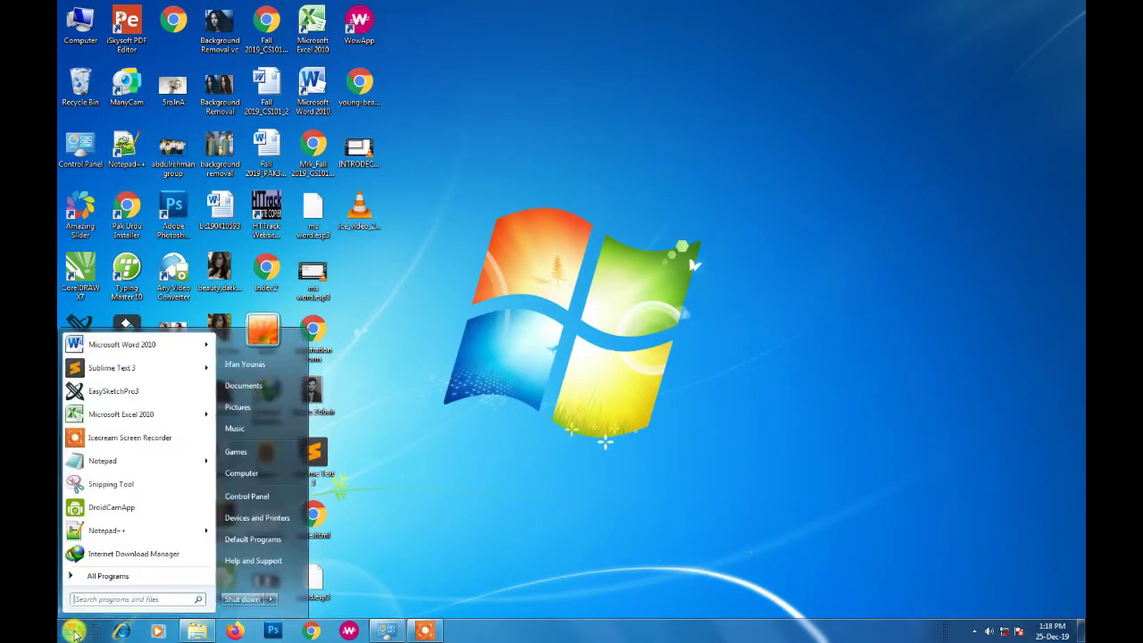
left_click(93, 579)
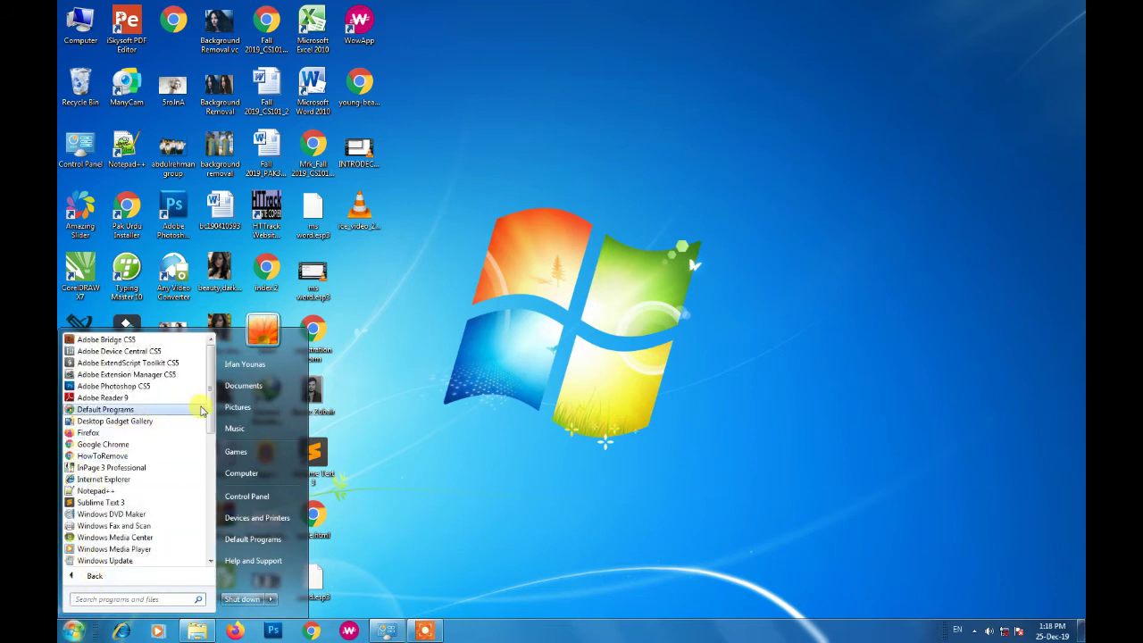
left_click_drag(209, 408, 201, 449)
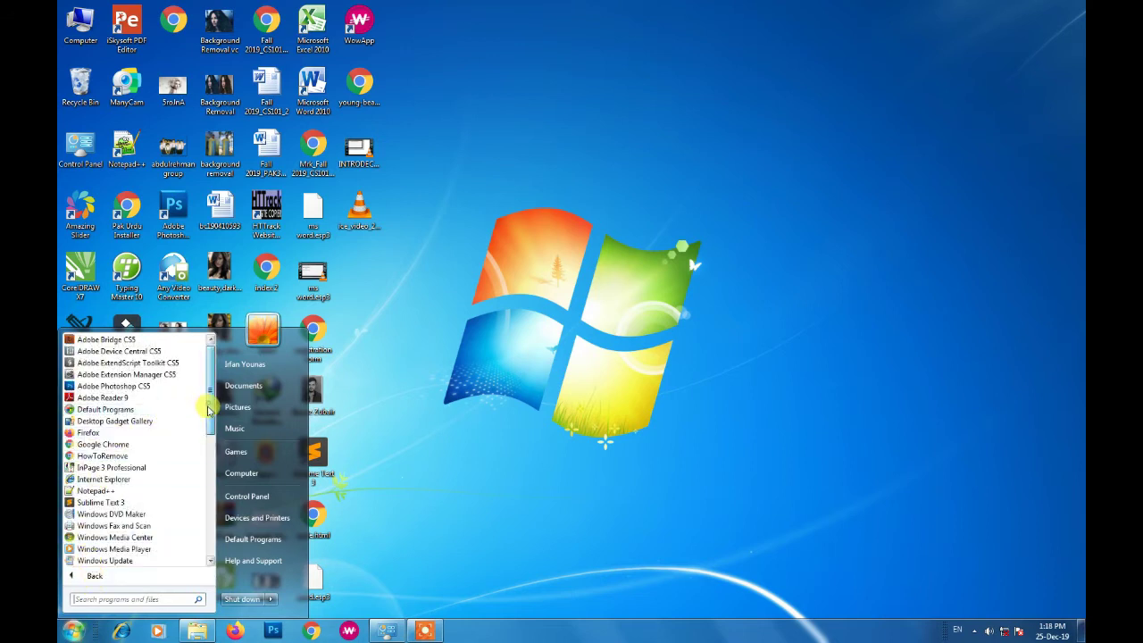
scroll(203, 412, "up", 3)
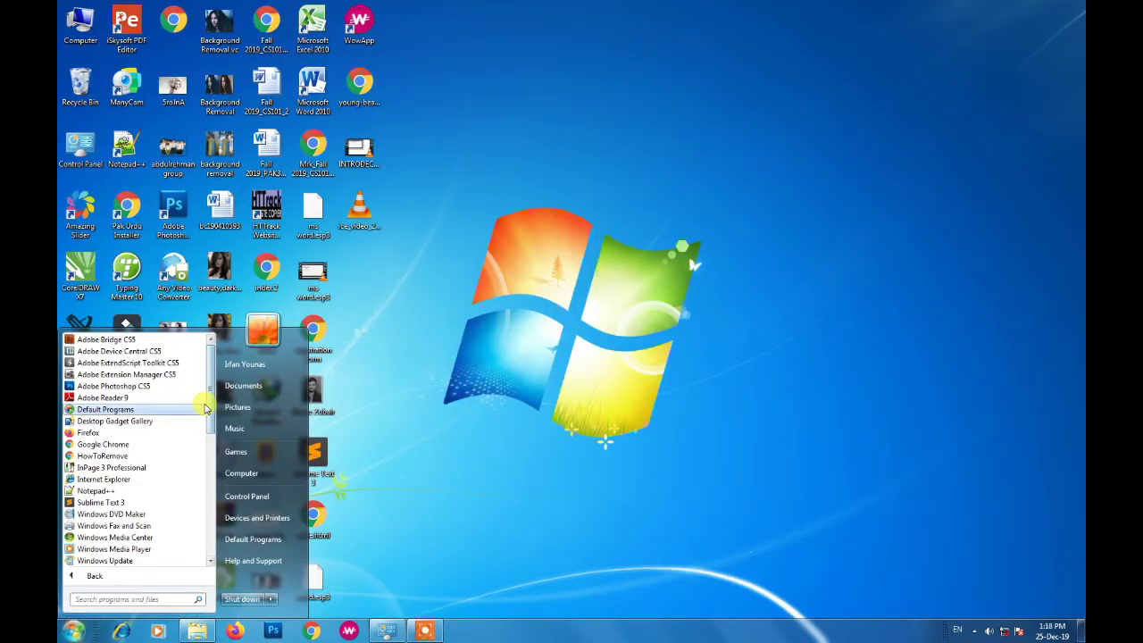
left_click_drag(204, 404, 214, 507)
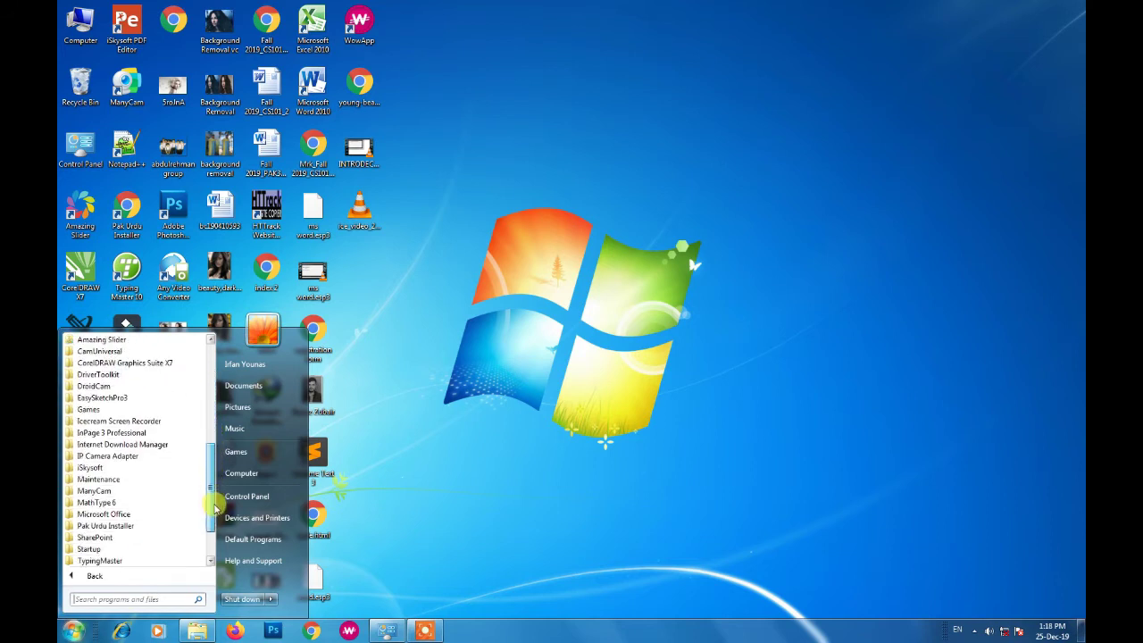
left_click(141, 515)
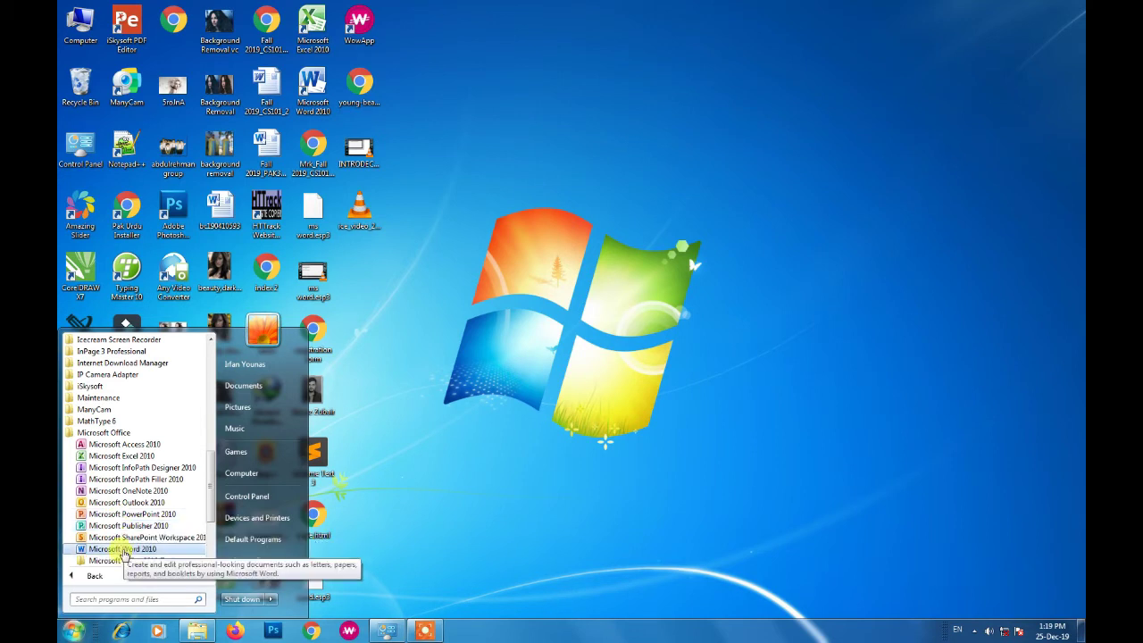
left_click(125, 549)
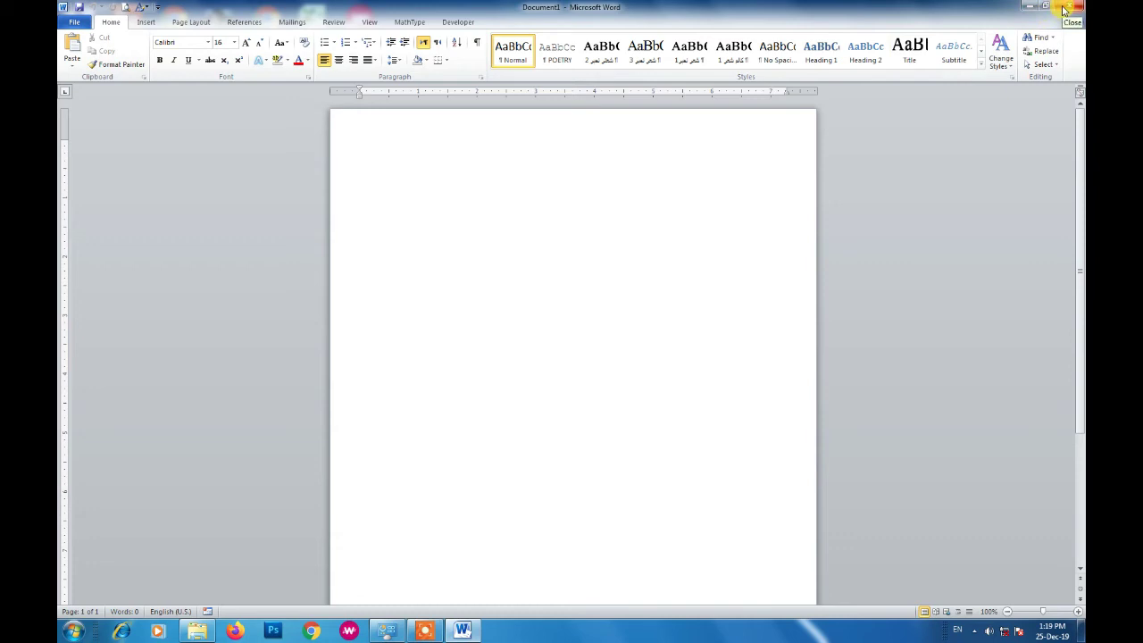
left_click(1064, 10)
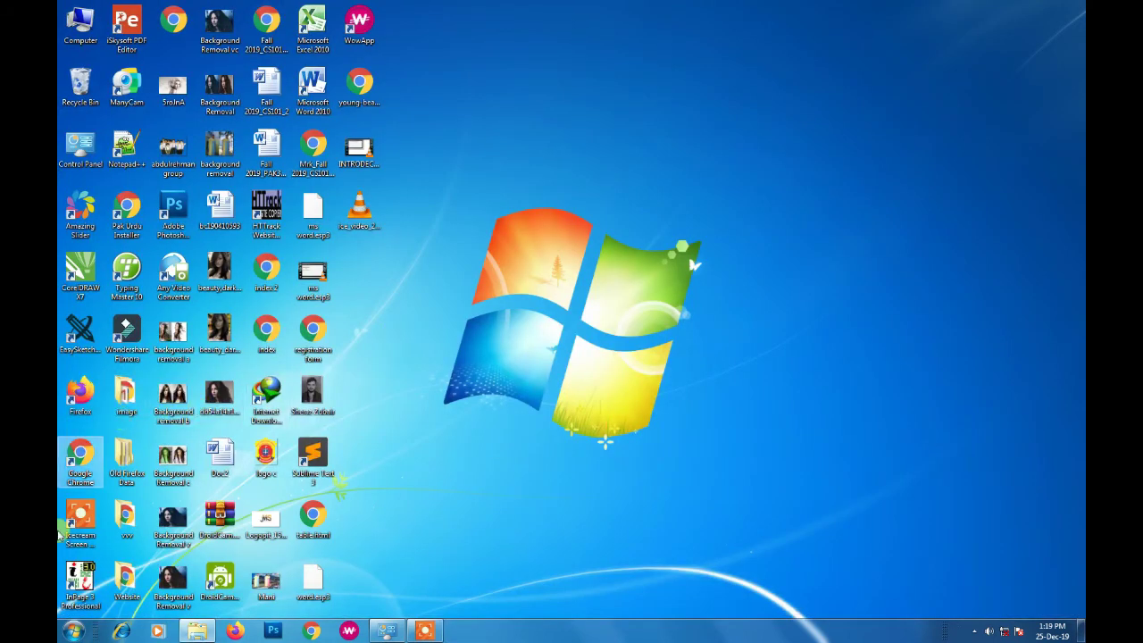
Find the Microsoft Word 2010 entry in the Office folder and view its context menu
left_click(71, 632)
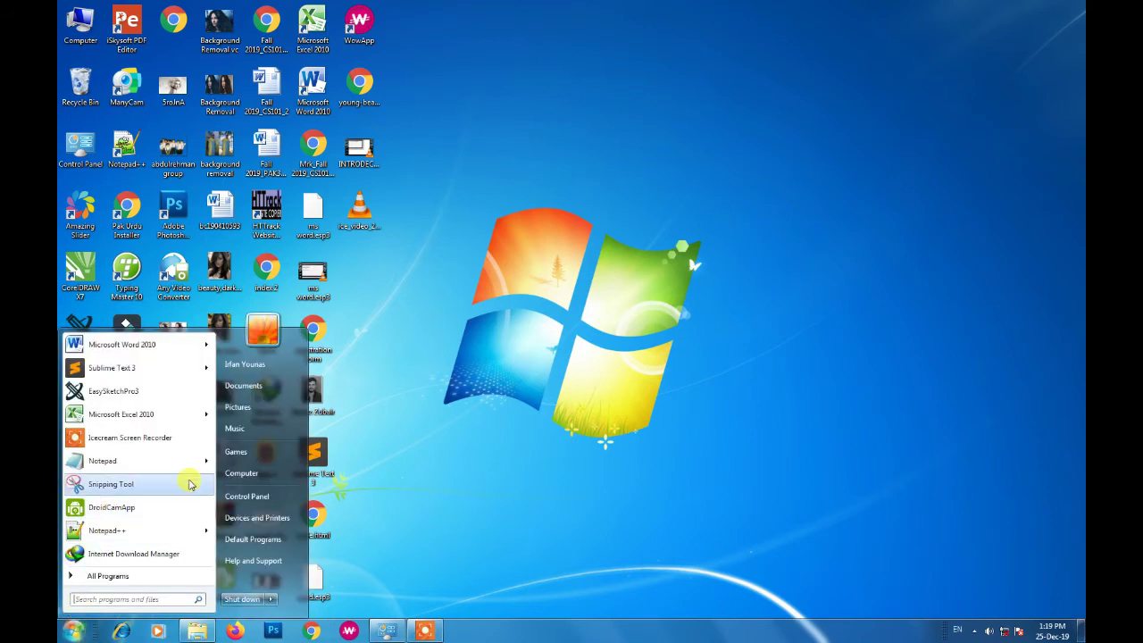
left_click(98, 576)
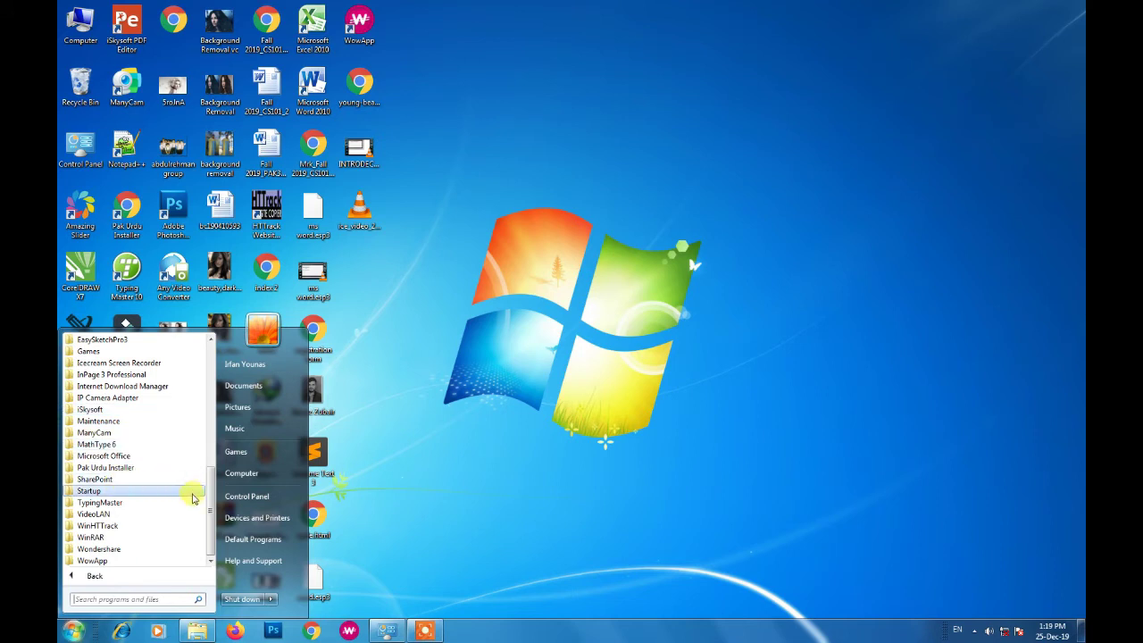
left_click(112, 456)
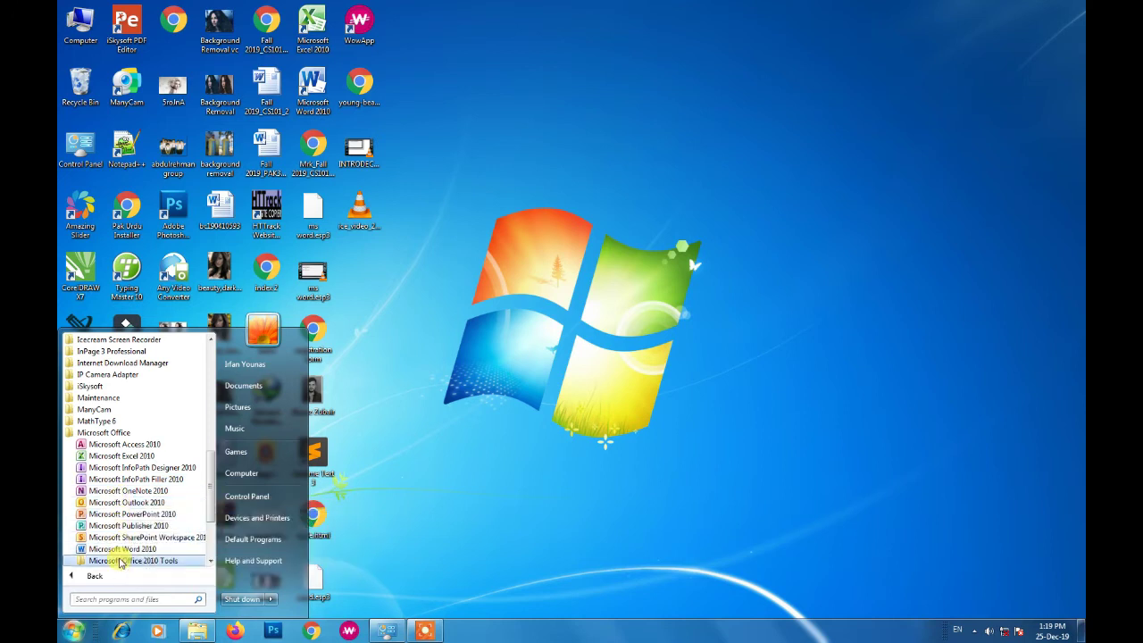
right_click(126, 549)
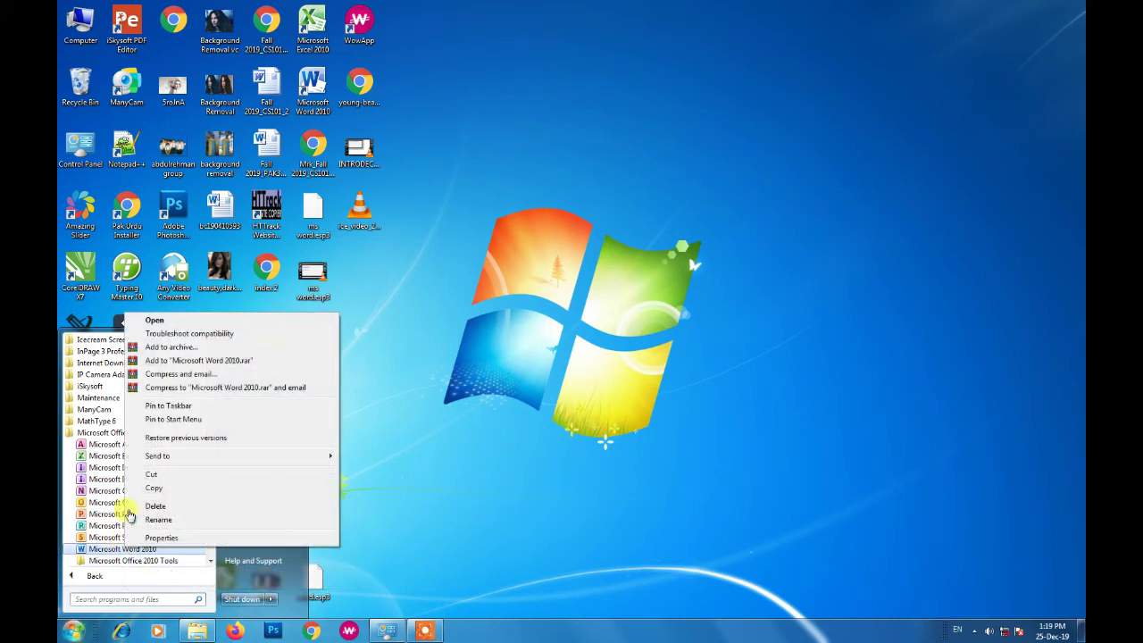
mouse_move(155, 463)
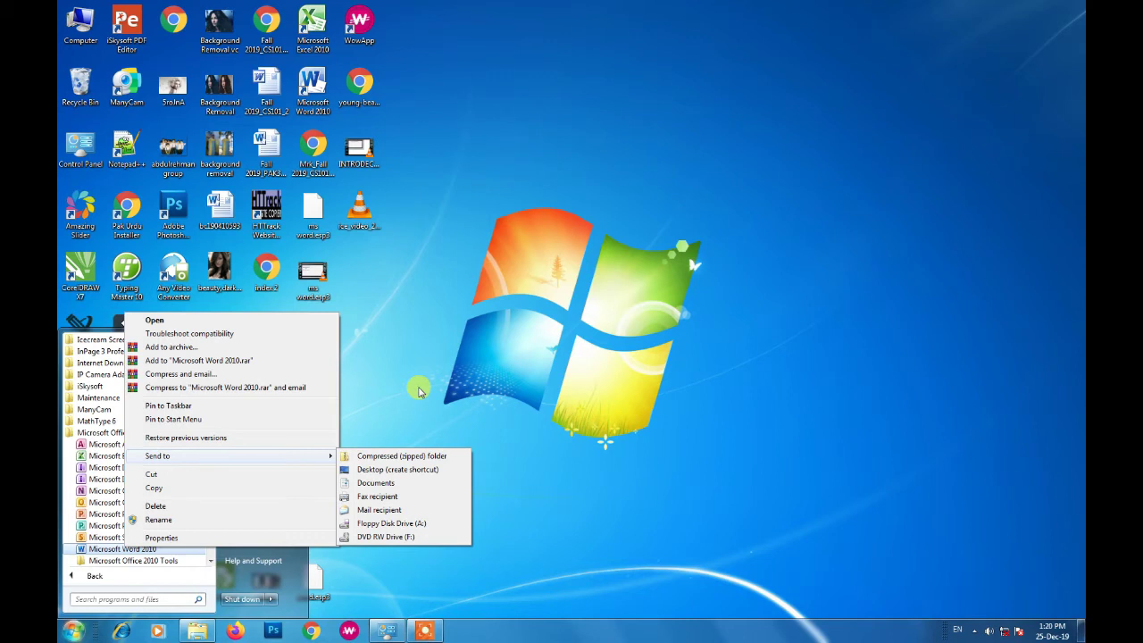
left_click(420, 391)
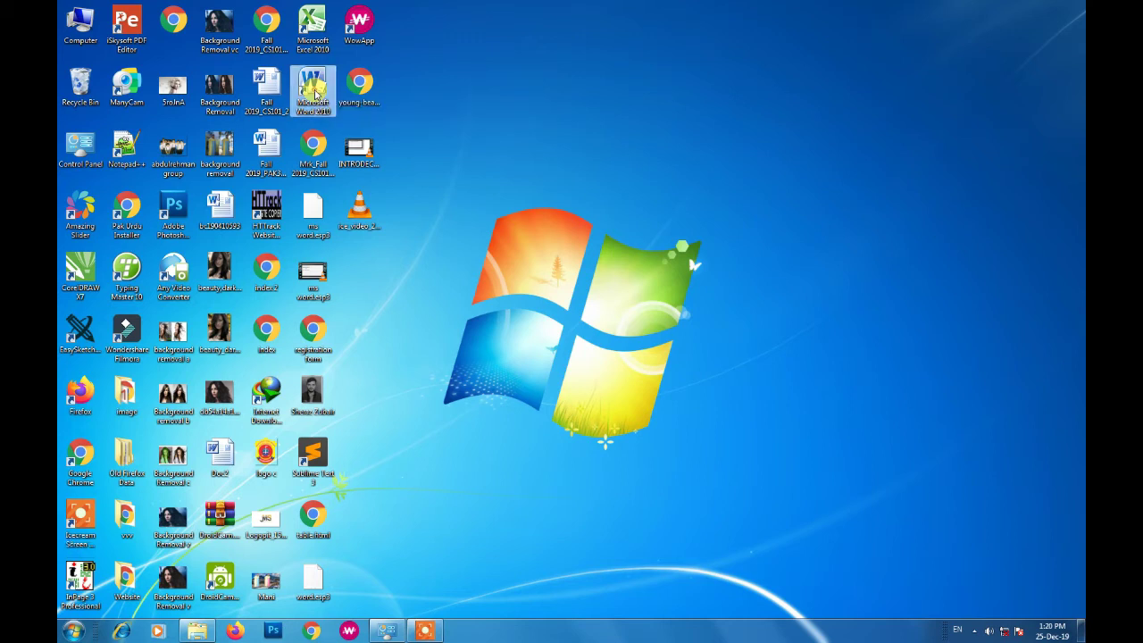
Set the Word 2010 desktop shortcut's key to Ctrl+Alt+W and apply it
right_click(314, 91)
left_click(351, 343)
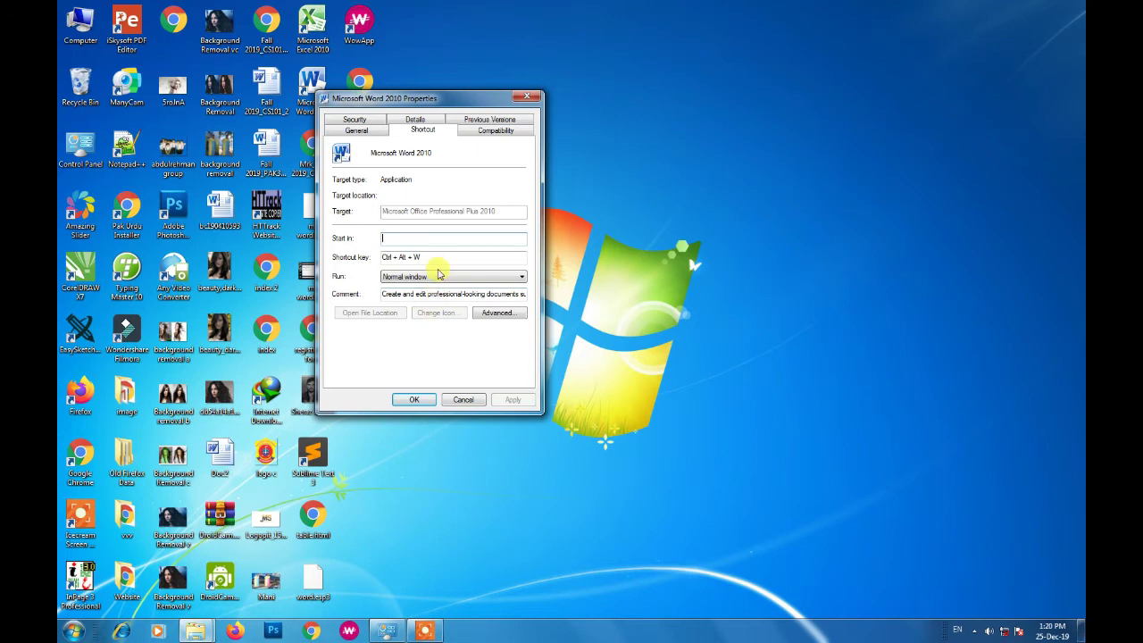
left_click(426, 259)
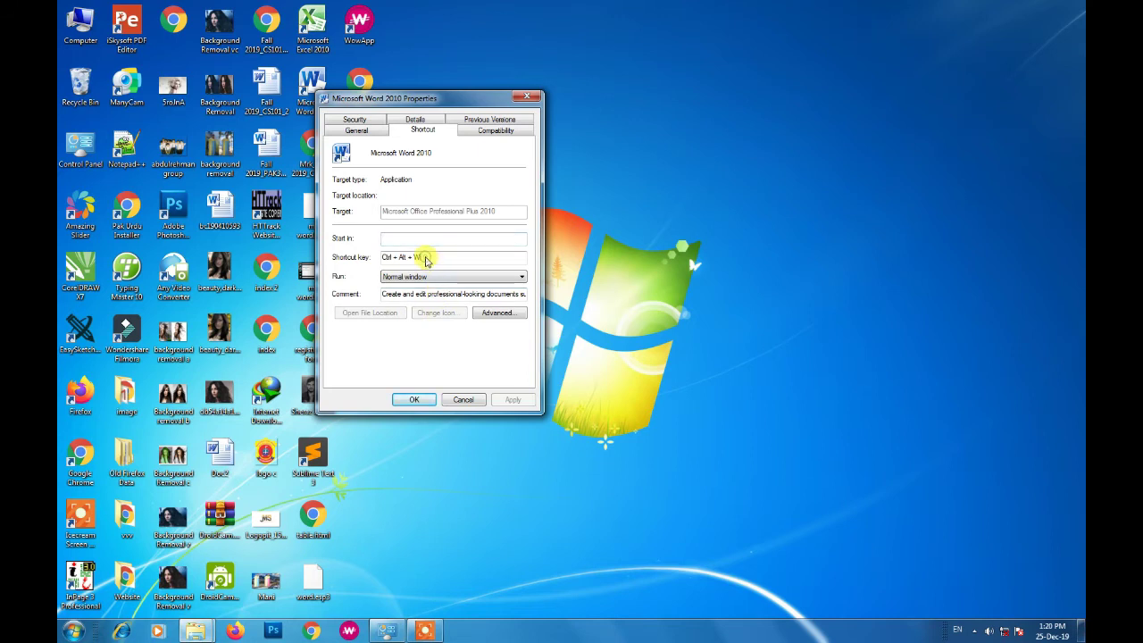
key("BackSpace")
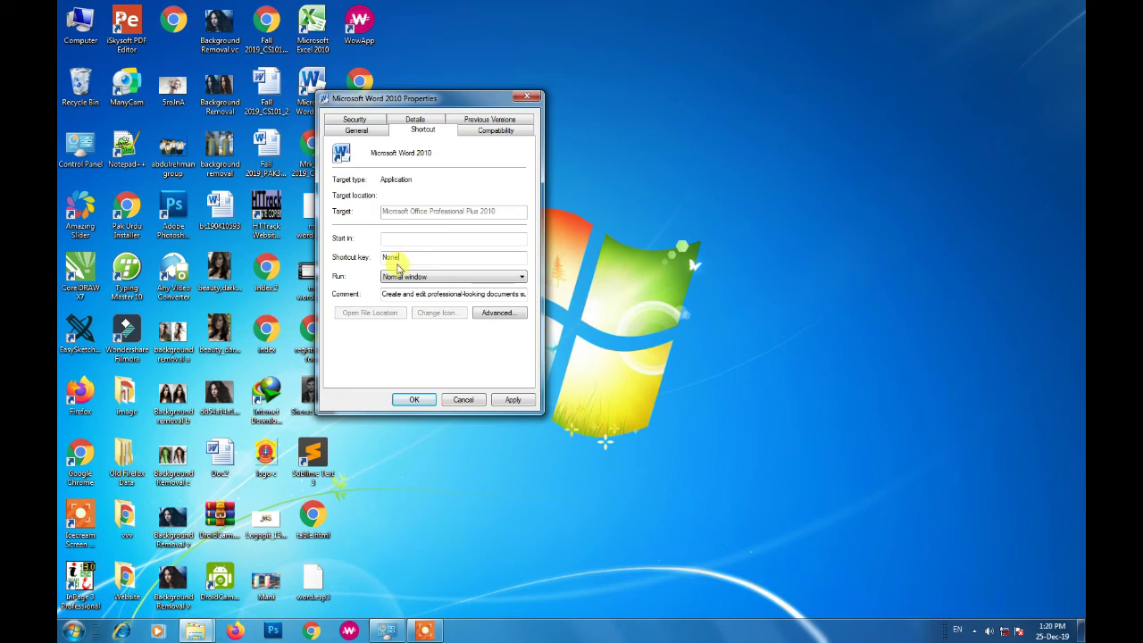
key("ctrl+alt")
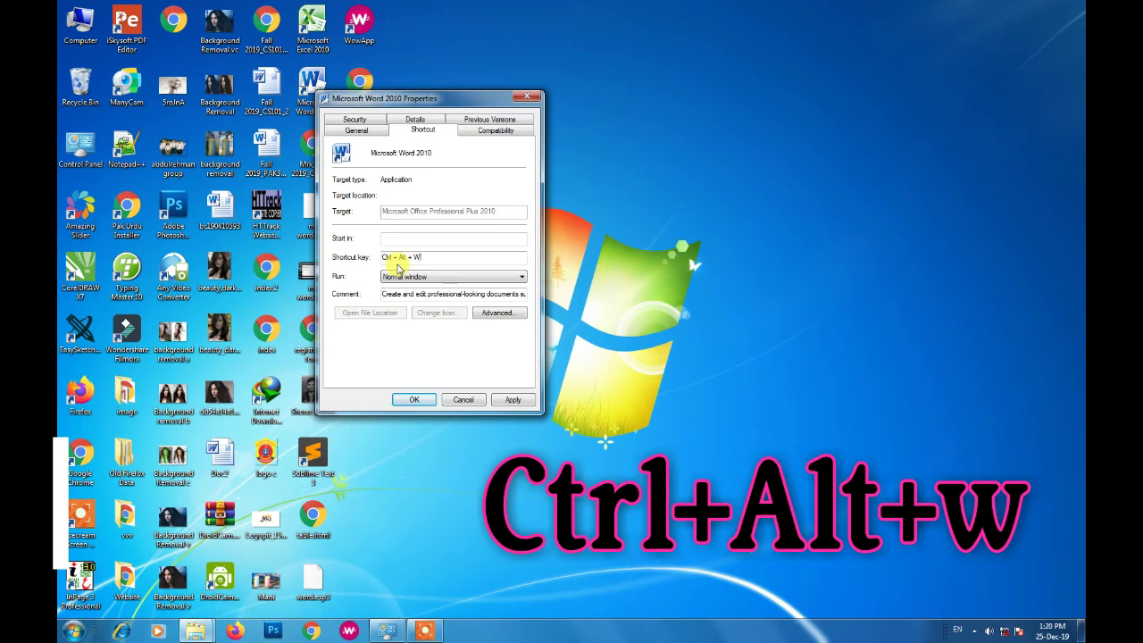
left_click(512, 399)
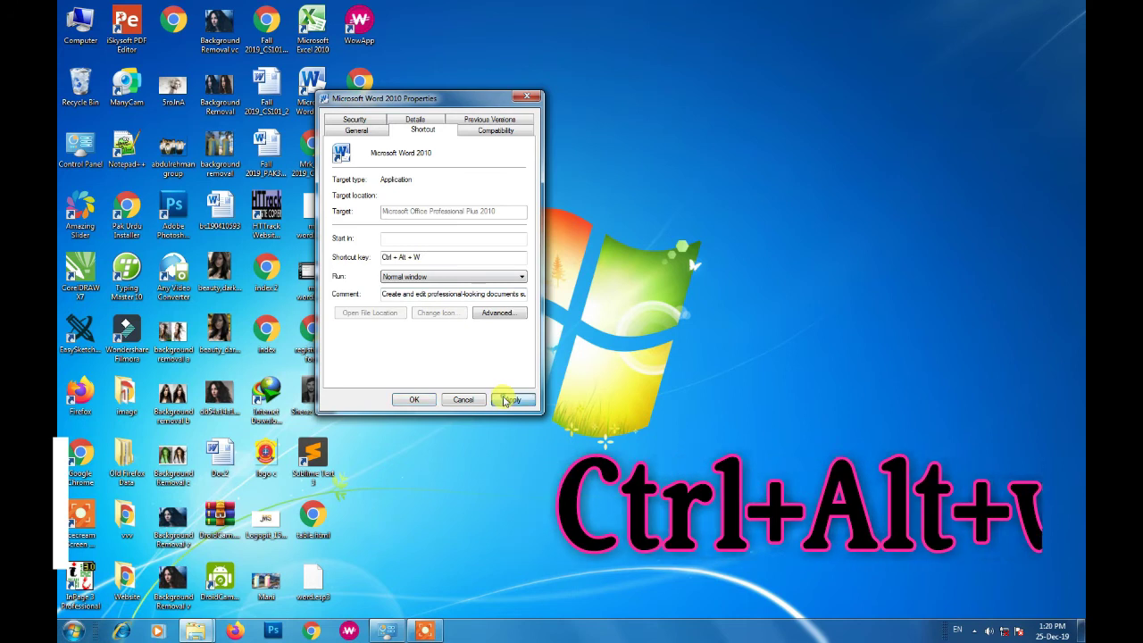
left_click(413, 401)
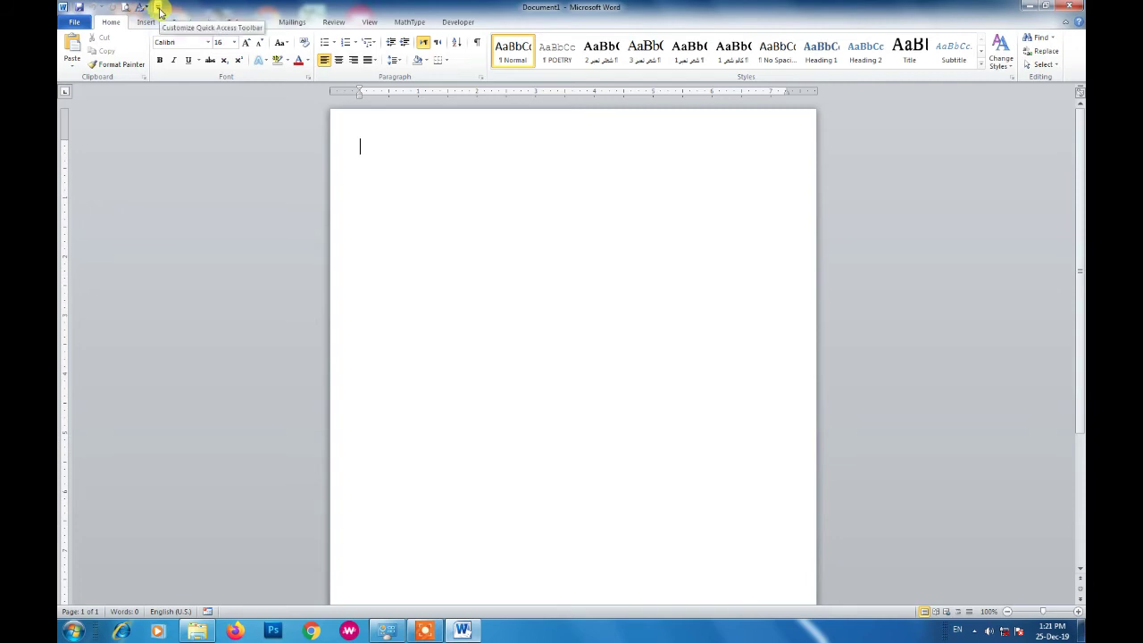
left_click(160, 11)
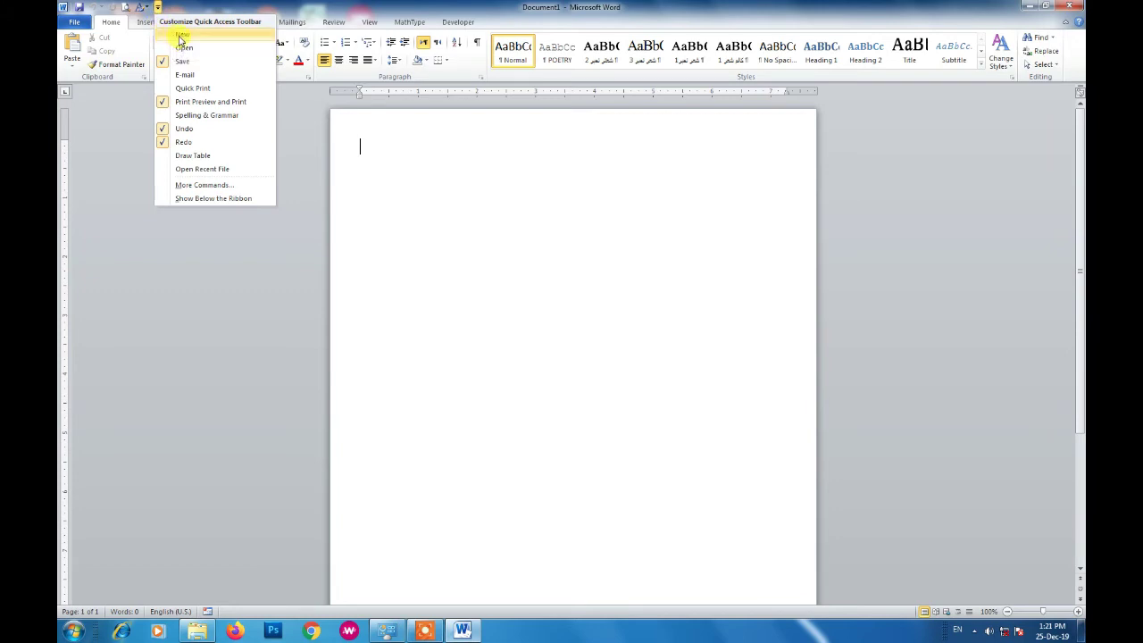
left_click(179, 37)
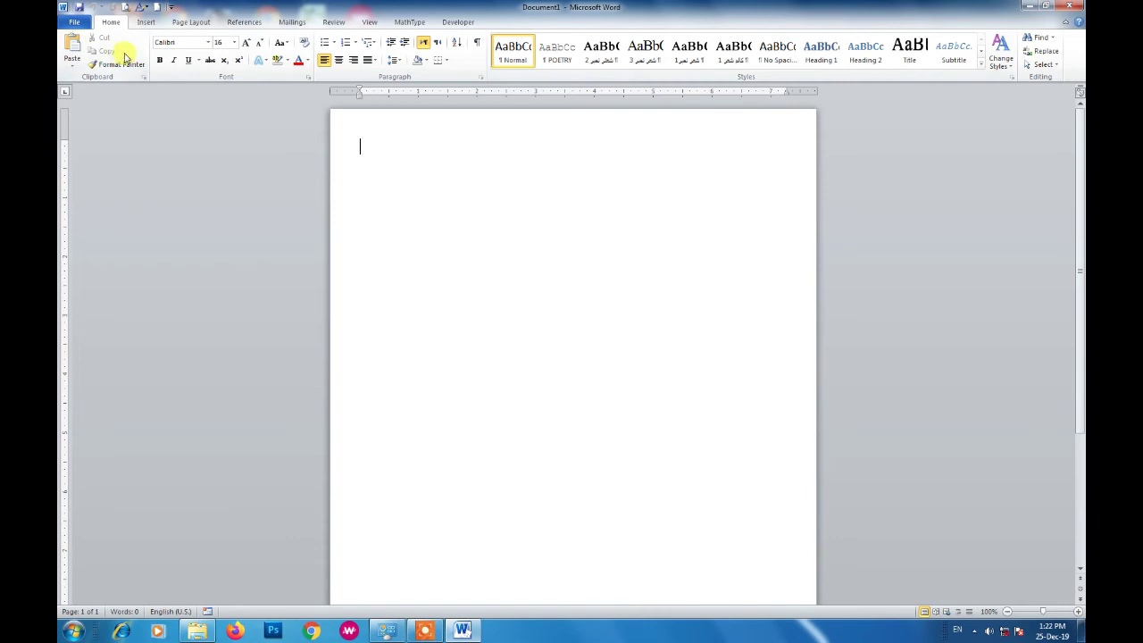
left_click(145, 23)
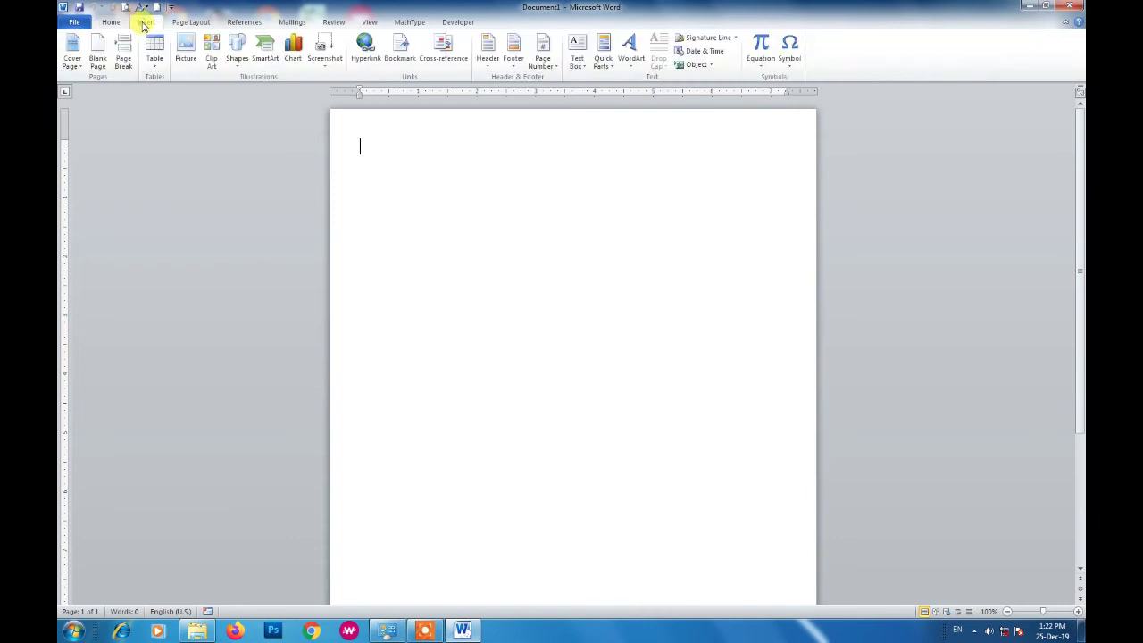
left_click(116, 25)
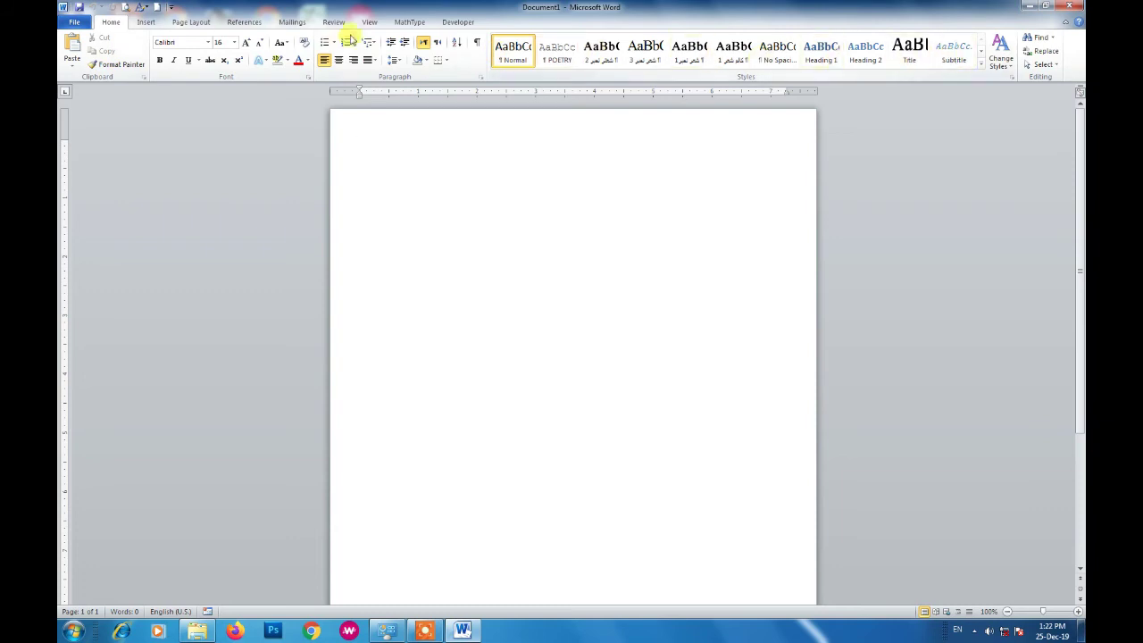
left_click(146, 22)
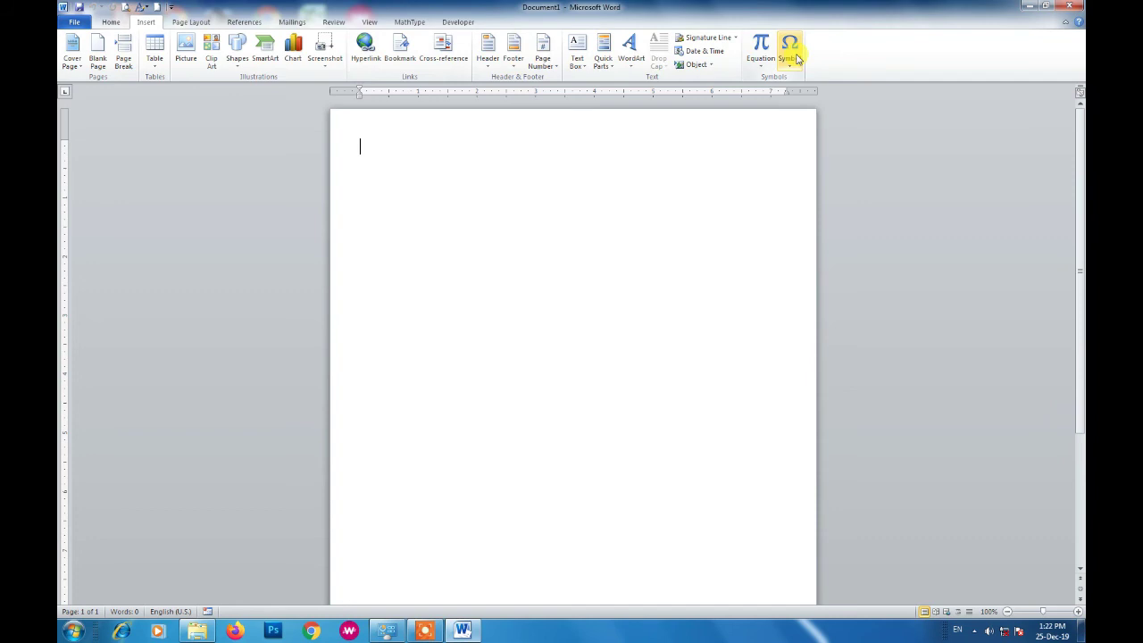
left_click(181, 24)
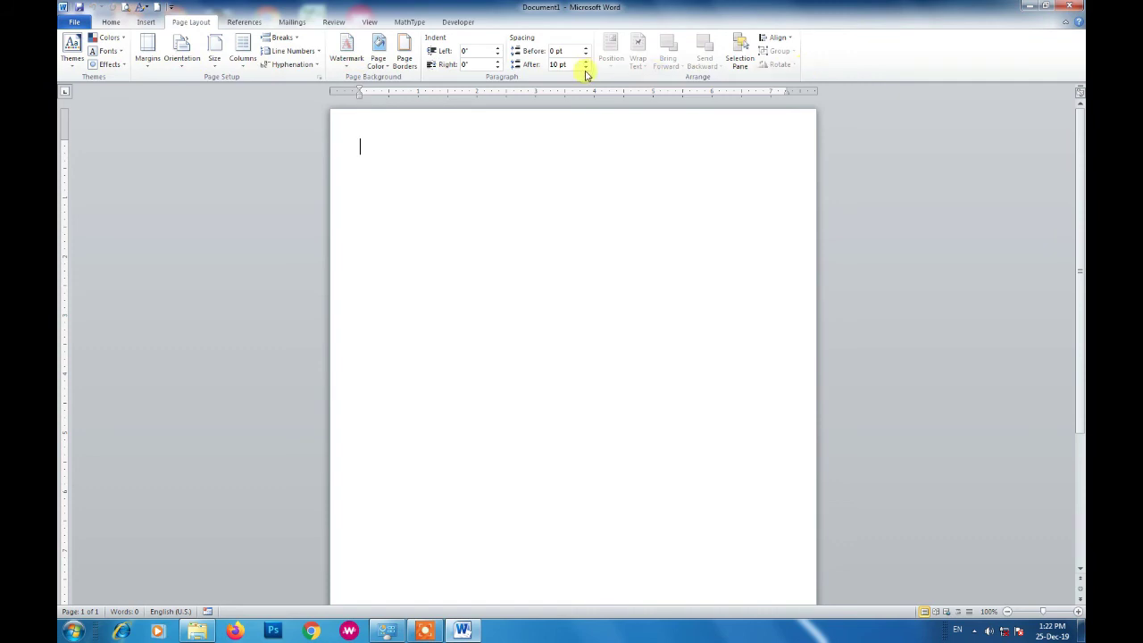
left_click(241, 24)
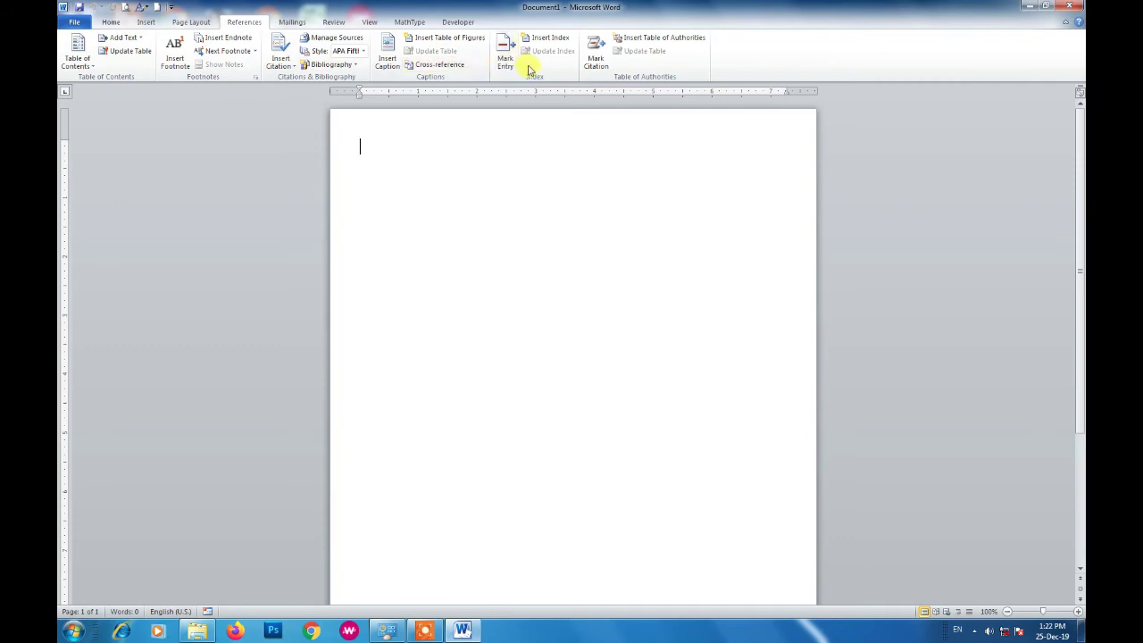
left_click(293, 22)
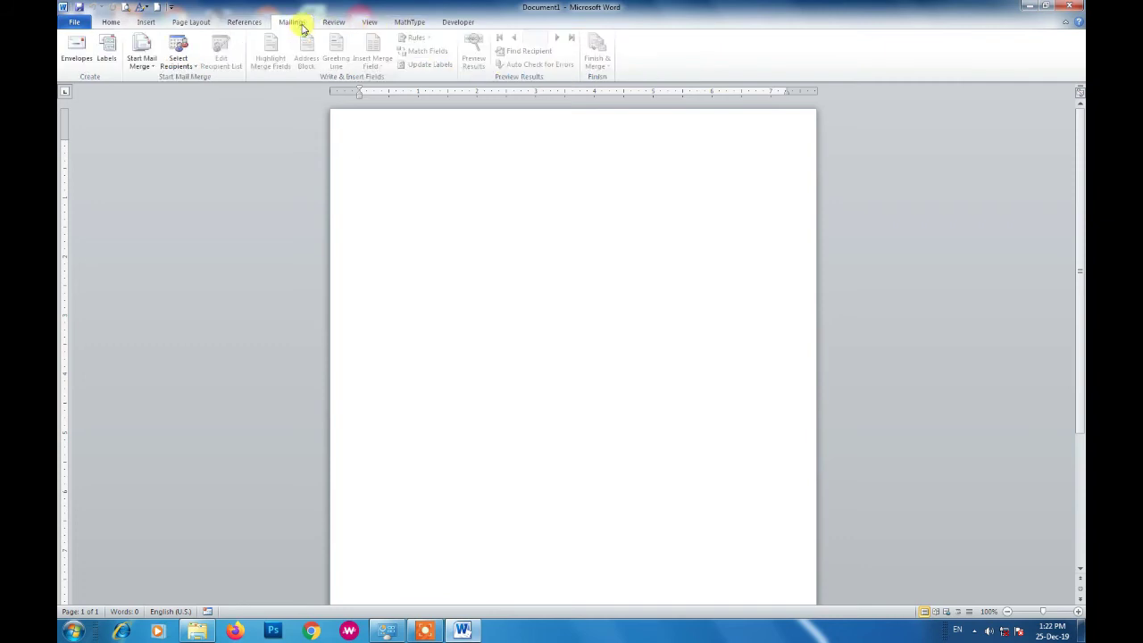
left_click(333, 21)
left_click(372, 23)
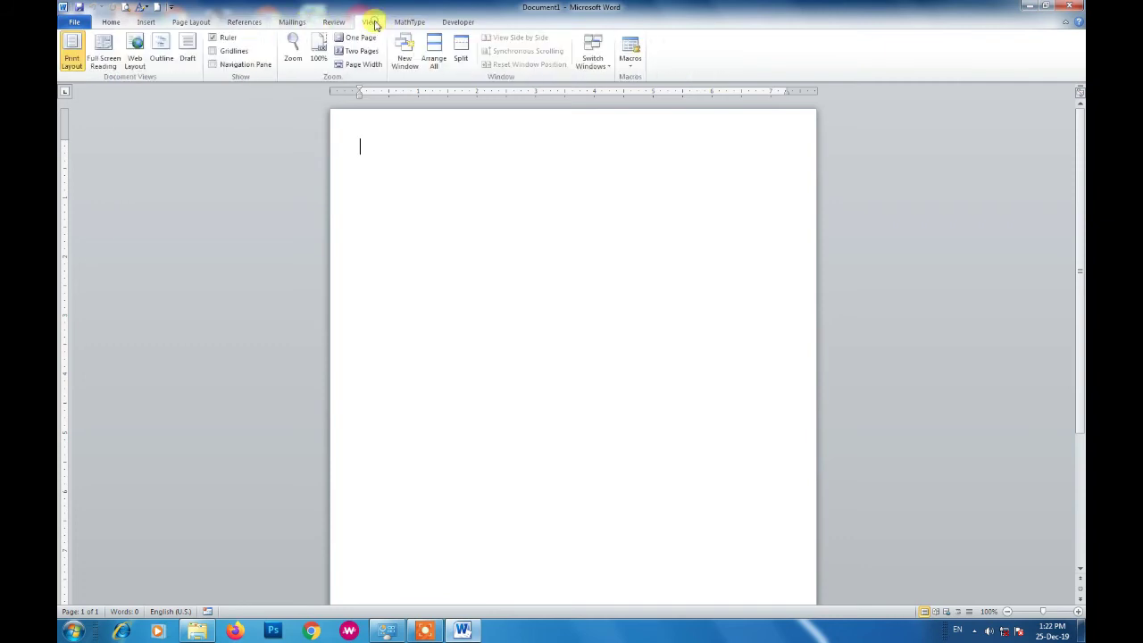
left_click(453, 24)
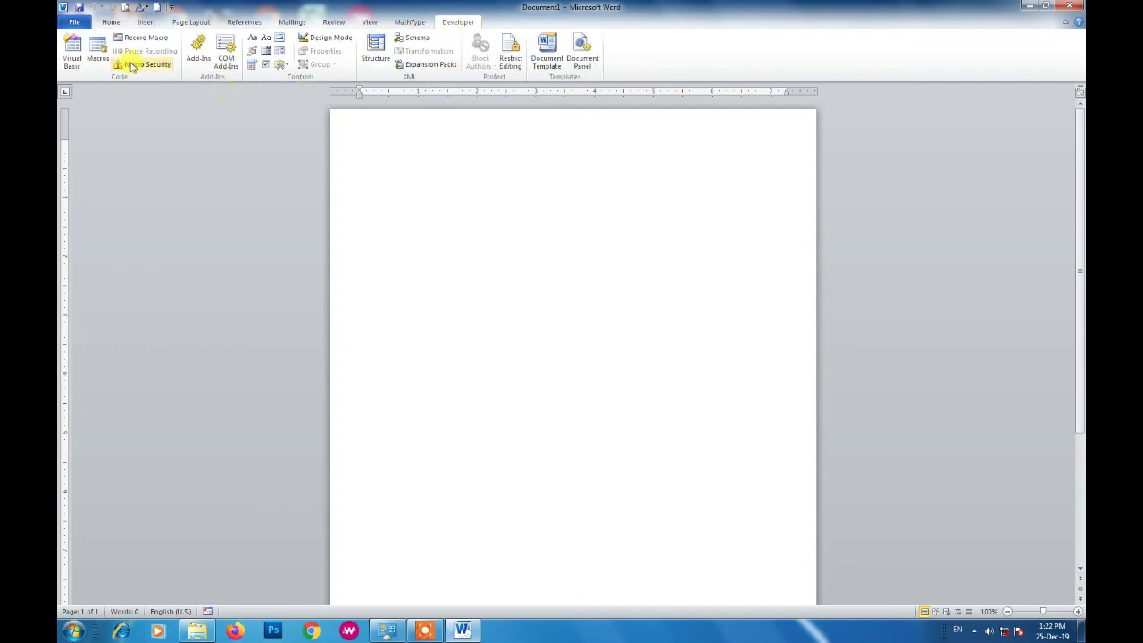
left_click(110, 24)
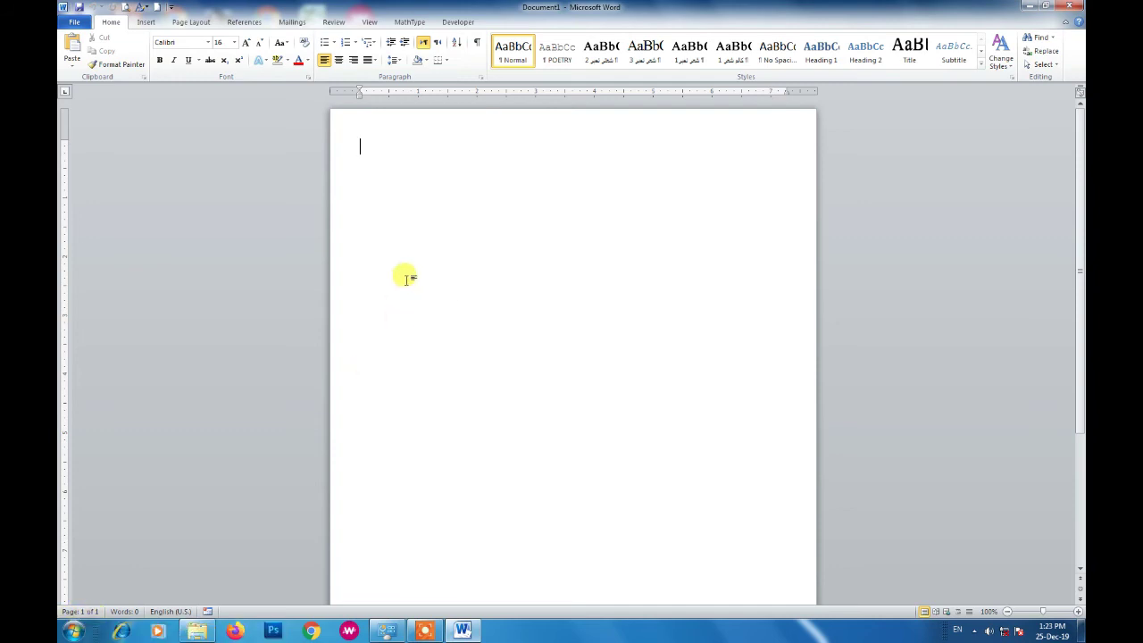
scroll(408, 266, "down", 1)
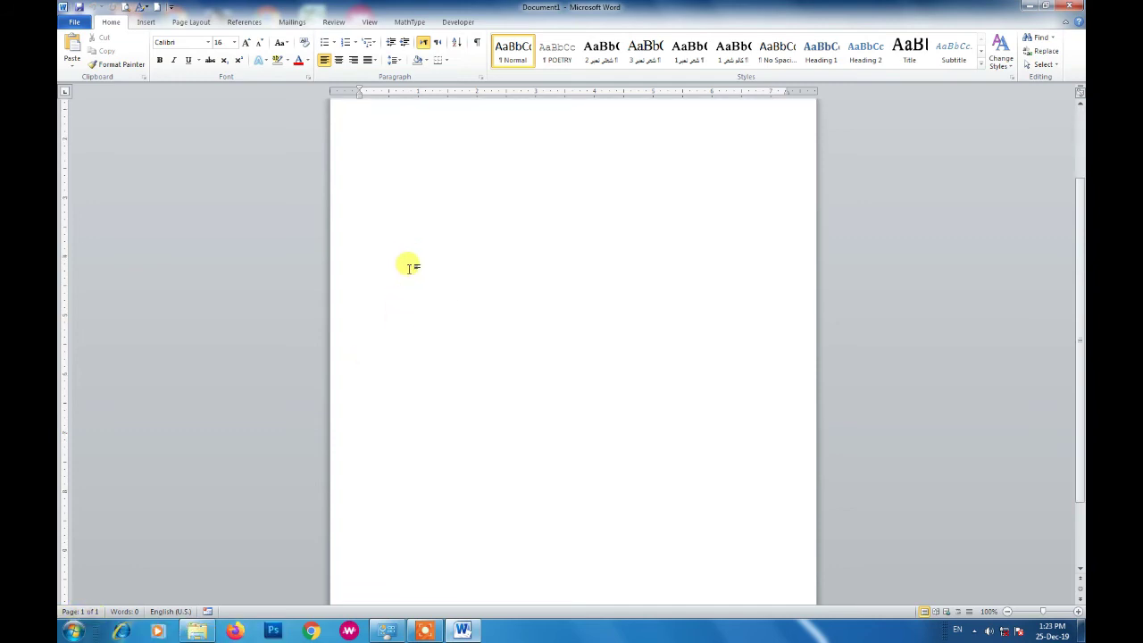
left_click(1006, 613)
left_click(1007, 612)
left_click(1007, 613)
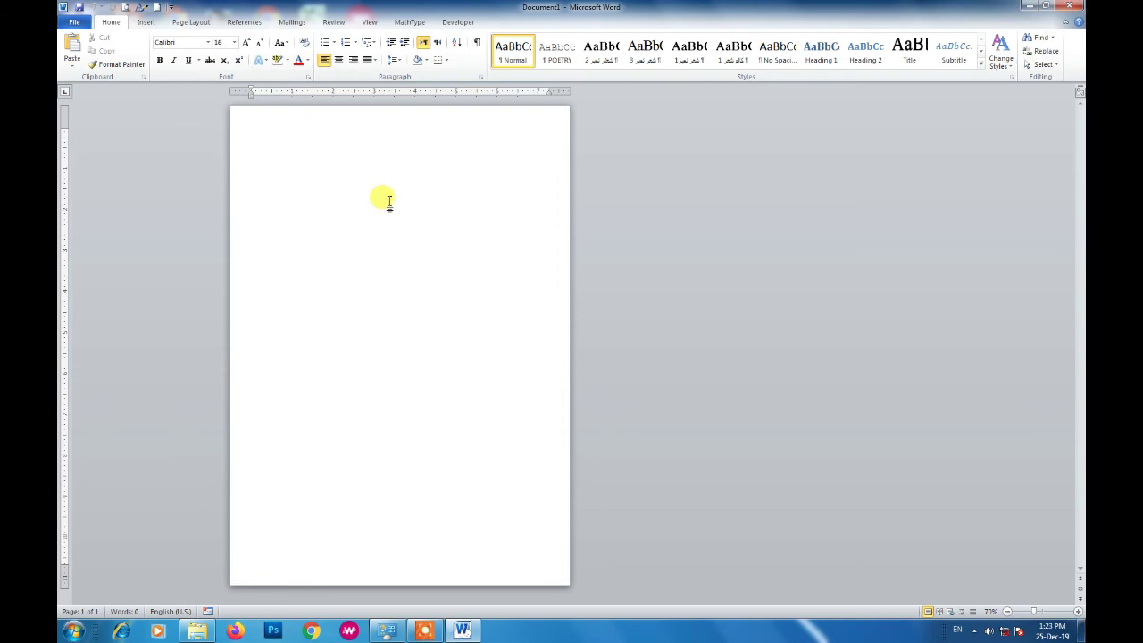
left_click(1041, 613)
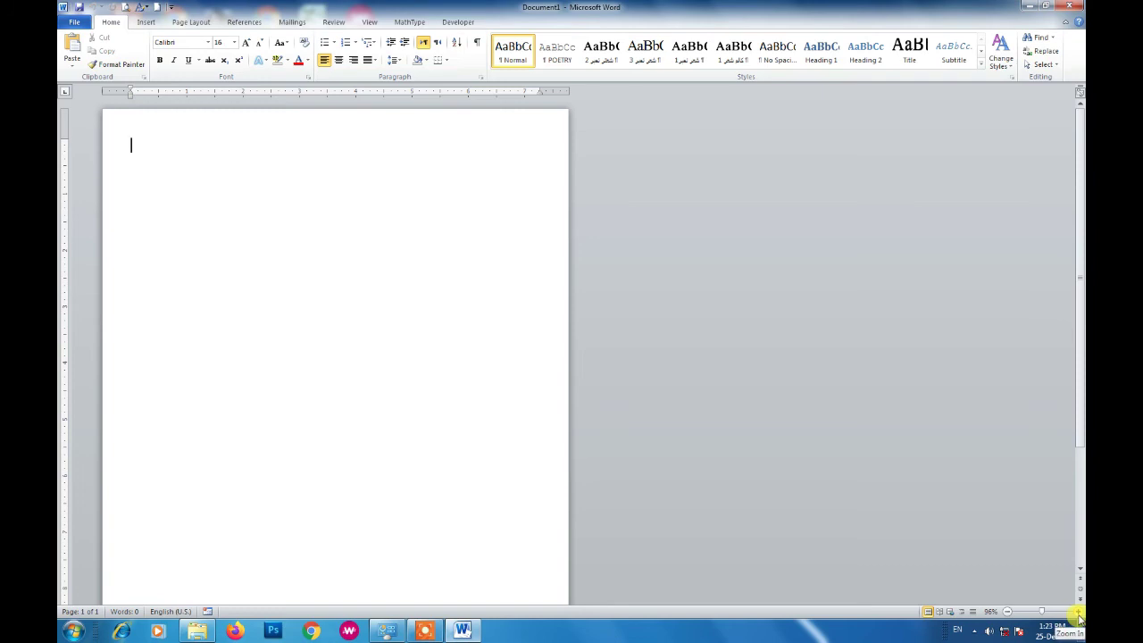
left_click(1077, 613)
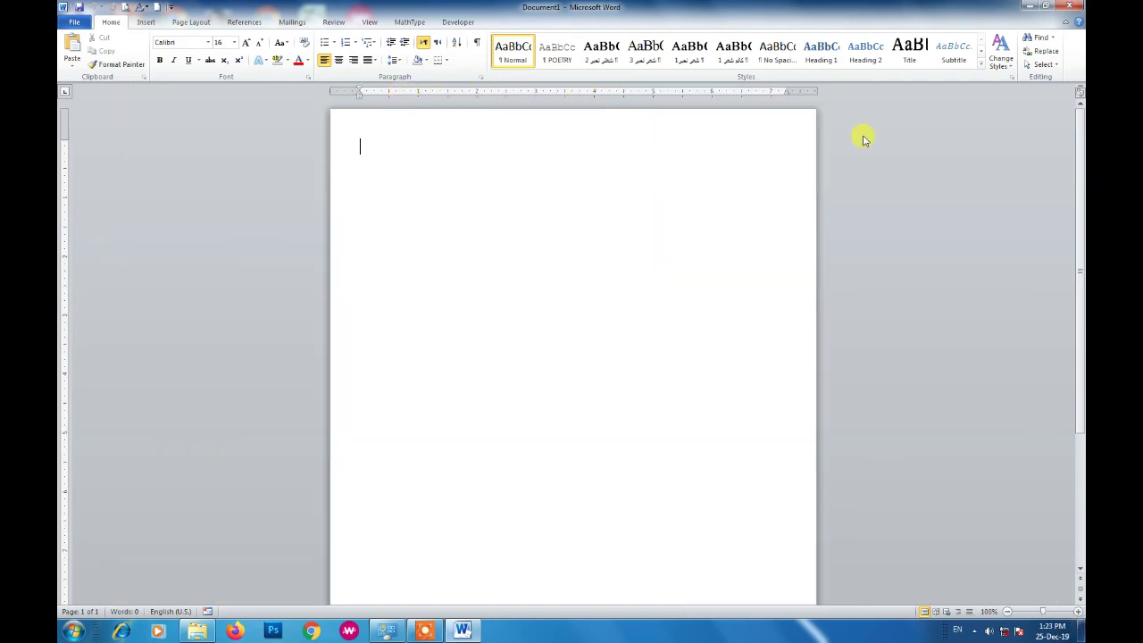
mouse_move(1079, 153)
left_mouse_down()
mouse_move(1054, 228)
mouse_move(1079, 183)
mouse_move(1067, 122)
left_mouse_up()
left_click(1081, 97)
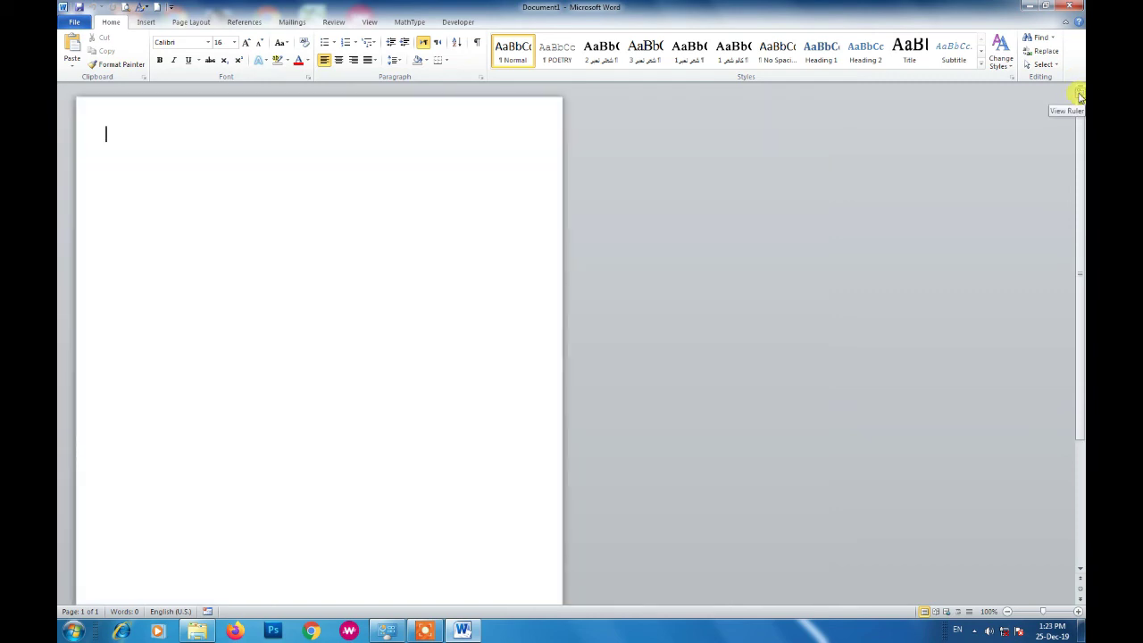
left_click(1081, 96)
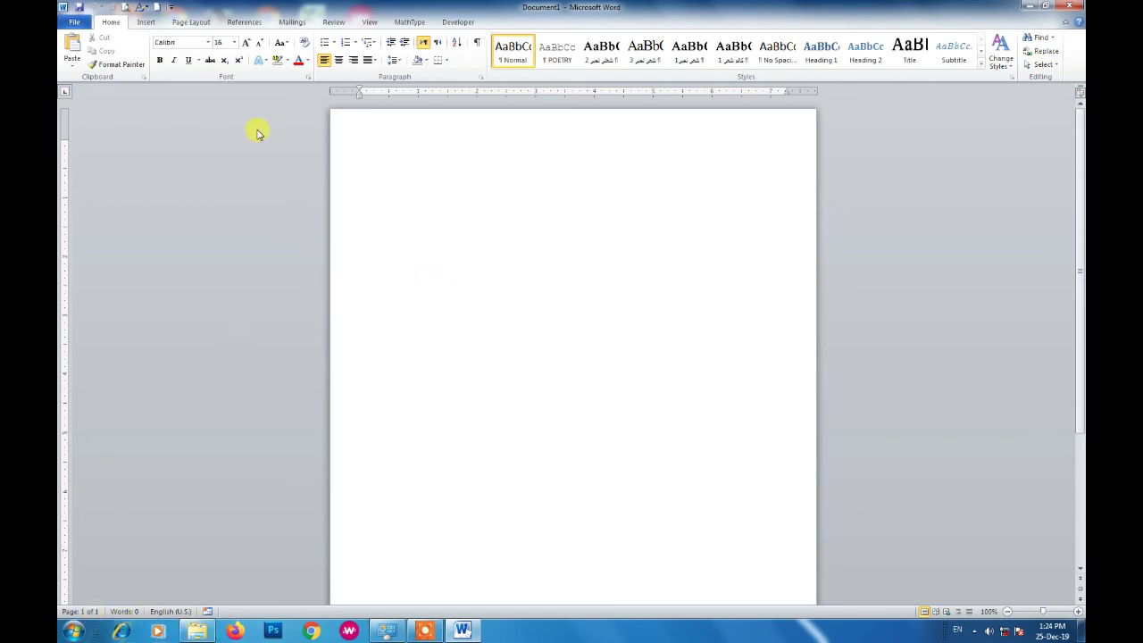
Insert two blank pages from the Insert tab and scroll back up to page 1
left_click(146, 22)
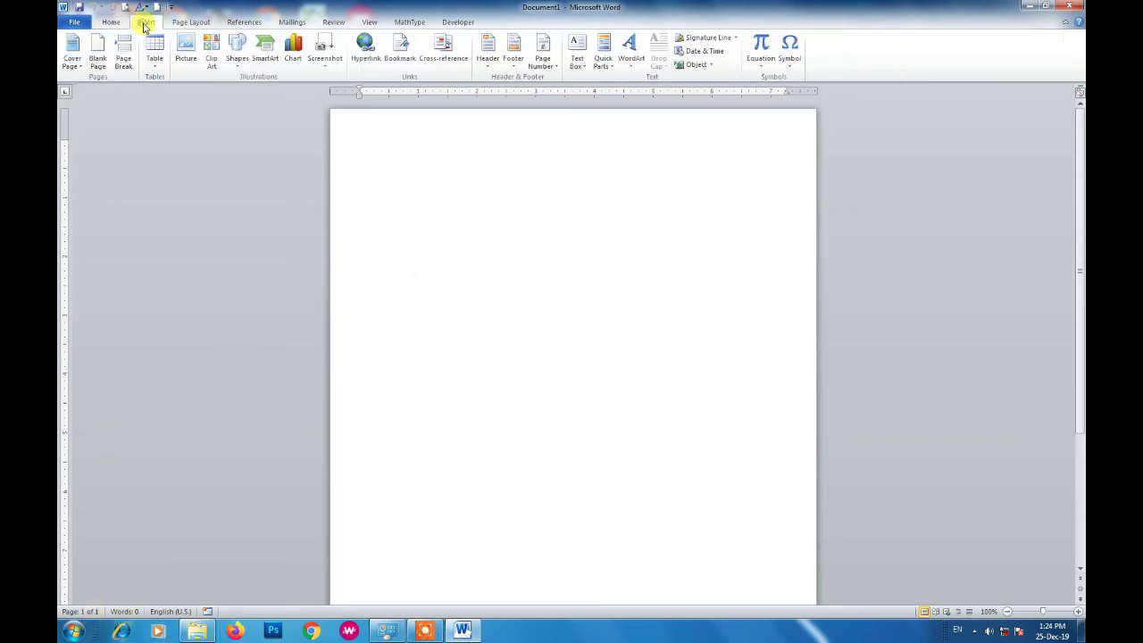
left_click(98, 58)
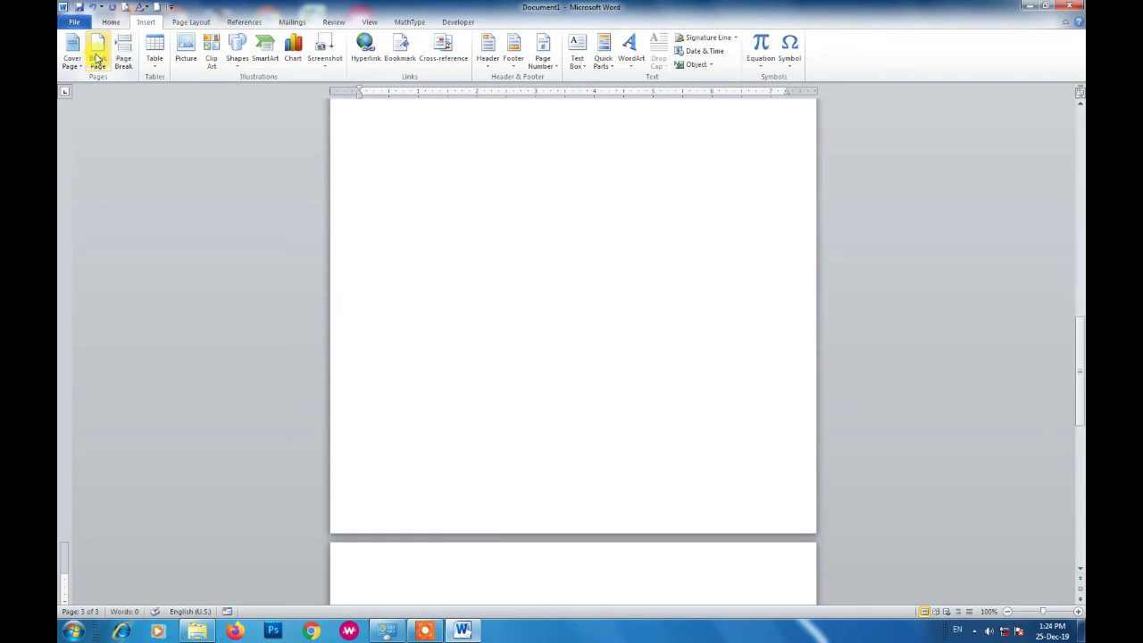
left_click(98, 58)
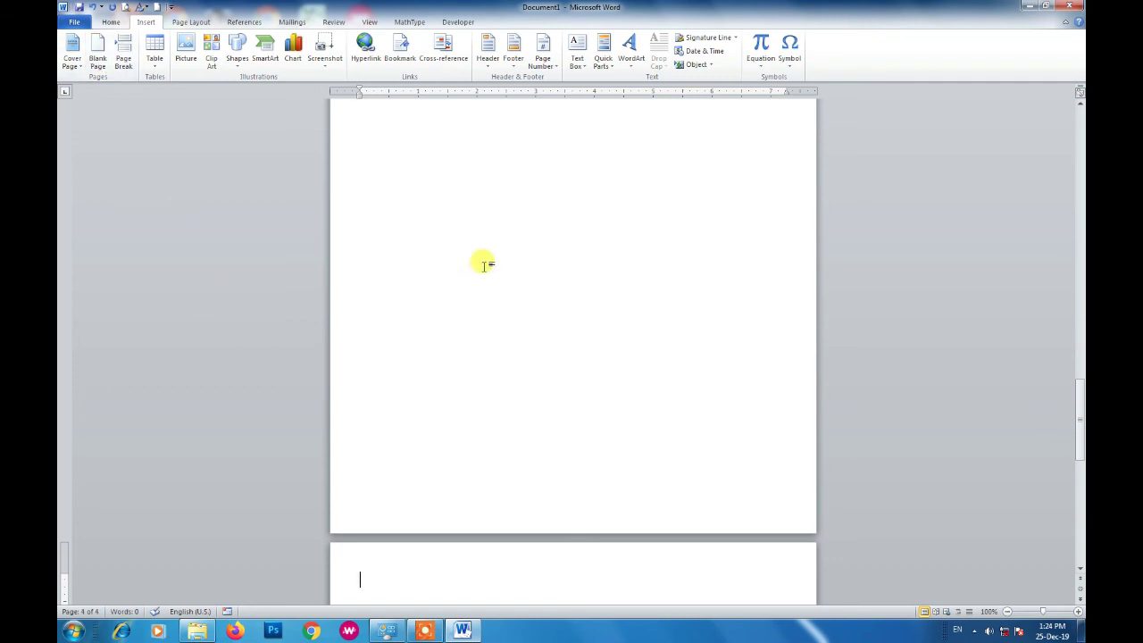
scroll(479, 274, "up", 15)
scroll(484, 266, "up", 5)
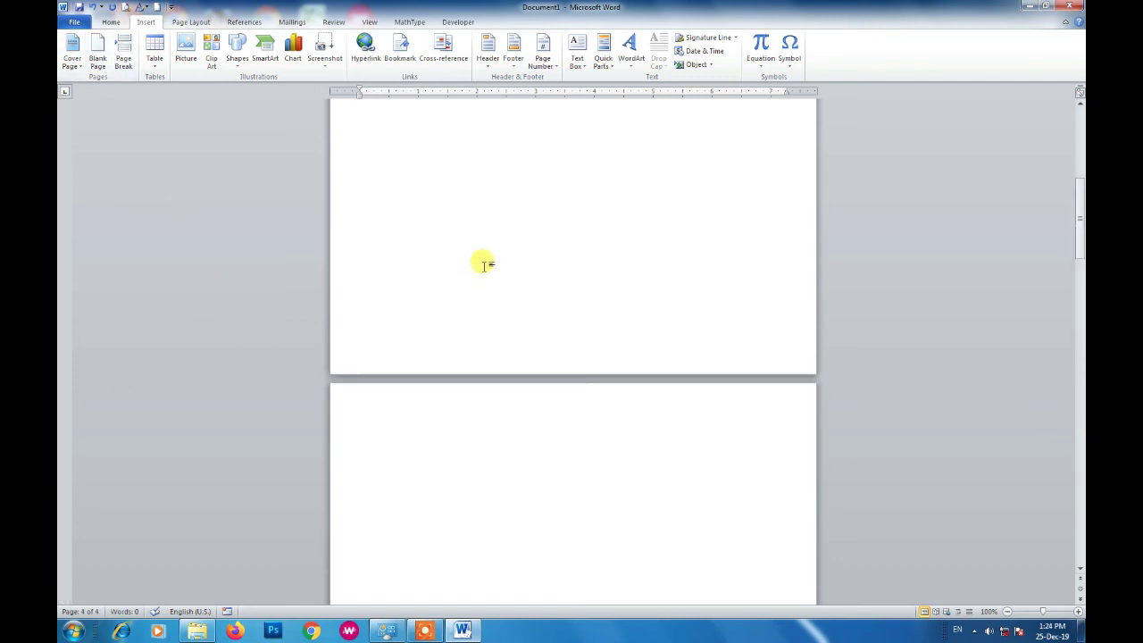
scroll(484, 265, "up", 4)
scroll(483, 266, "up", 8)
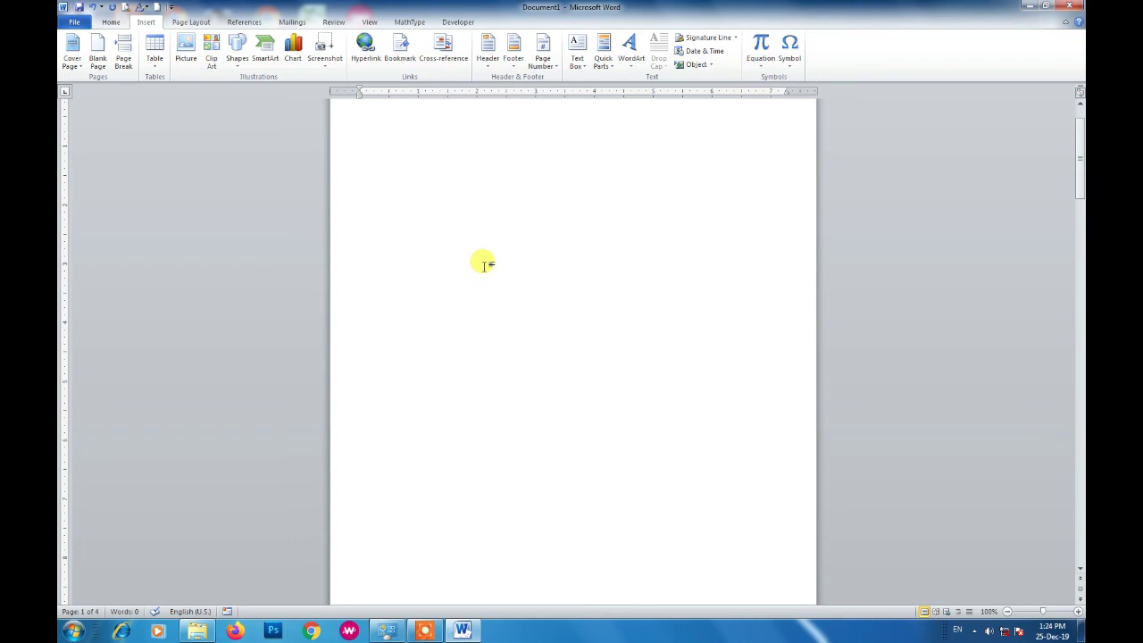
scroll(485, 264, "up", 2)
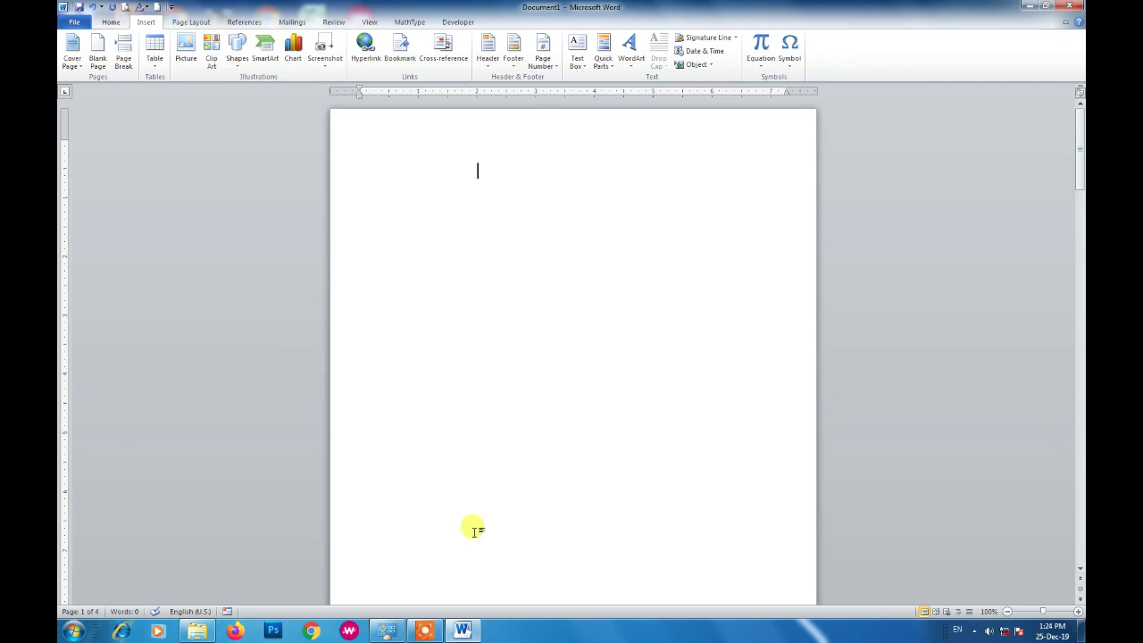
Undo to restore the 'JAVA MASTER SYSTEM TECHNOLGY' heading, click into MASTER, then switch between Home and Insert
key("ctrl+z")
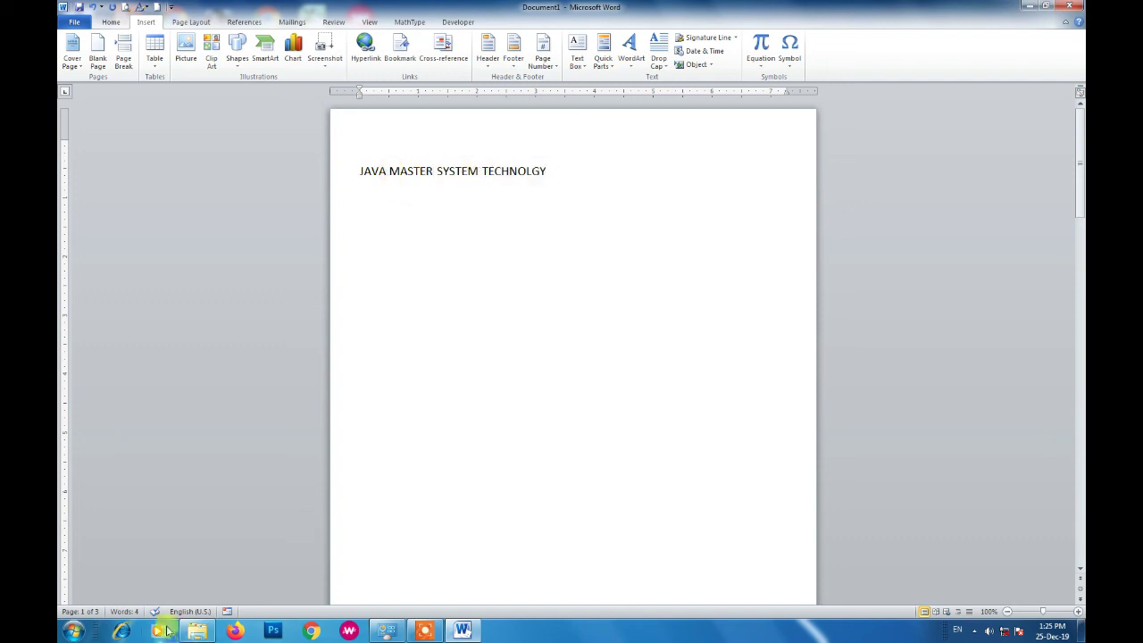
left_click(429, 170)
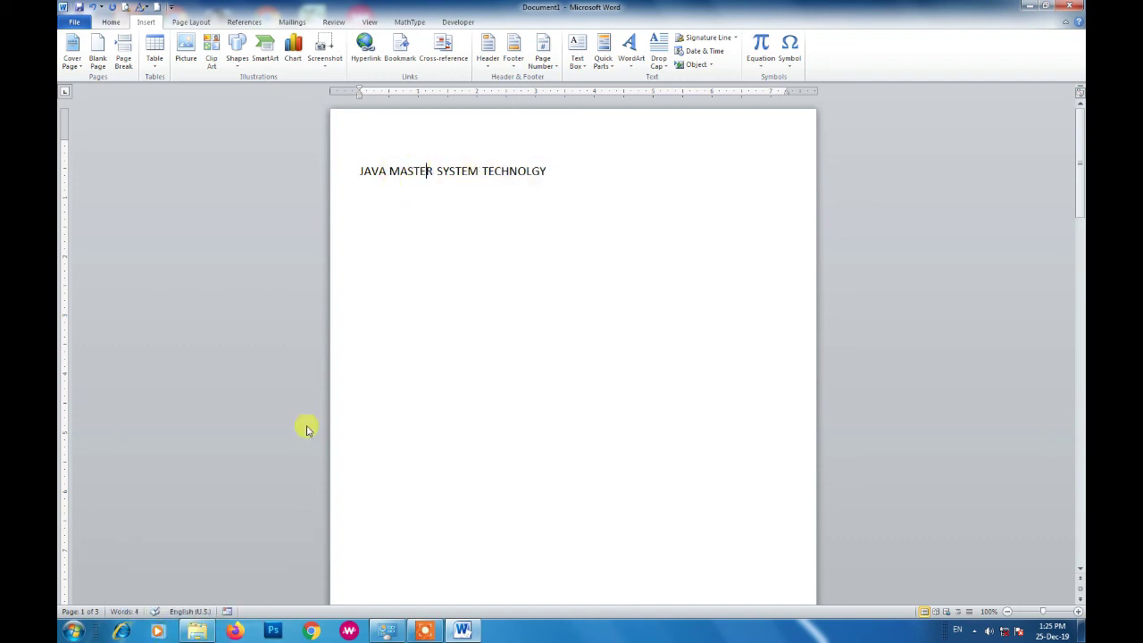
left_click(111, 22)
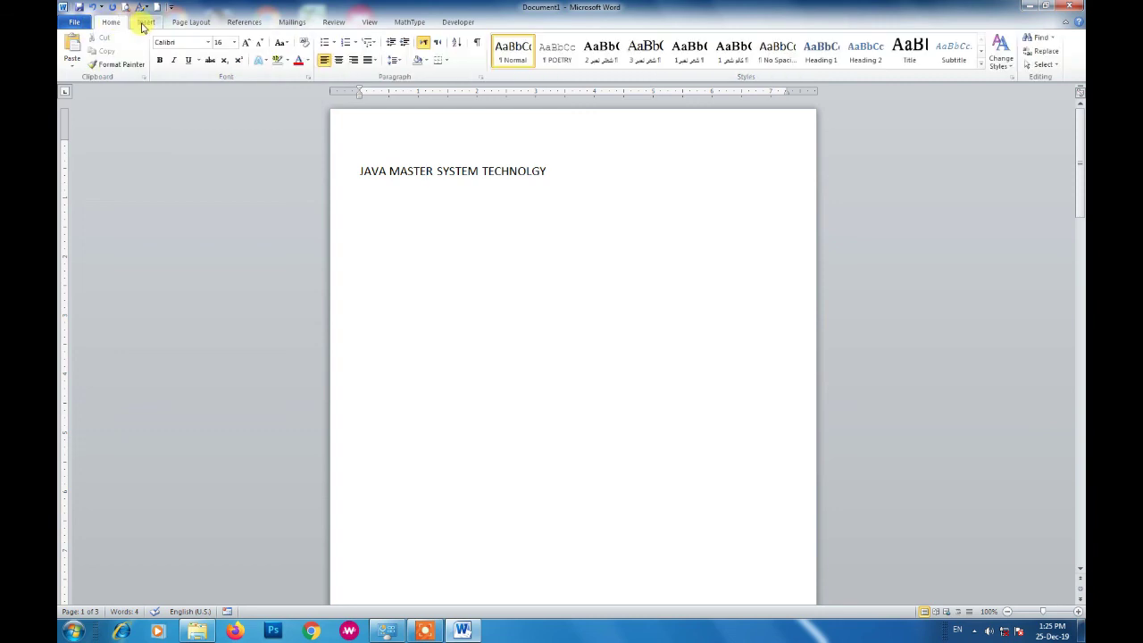
left_click(142, 22)
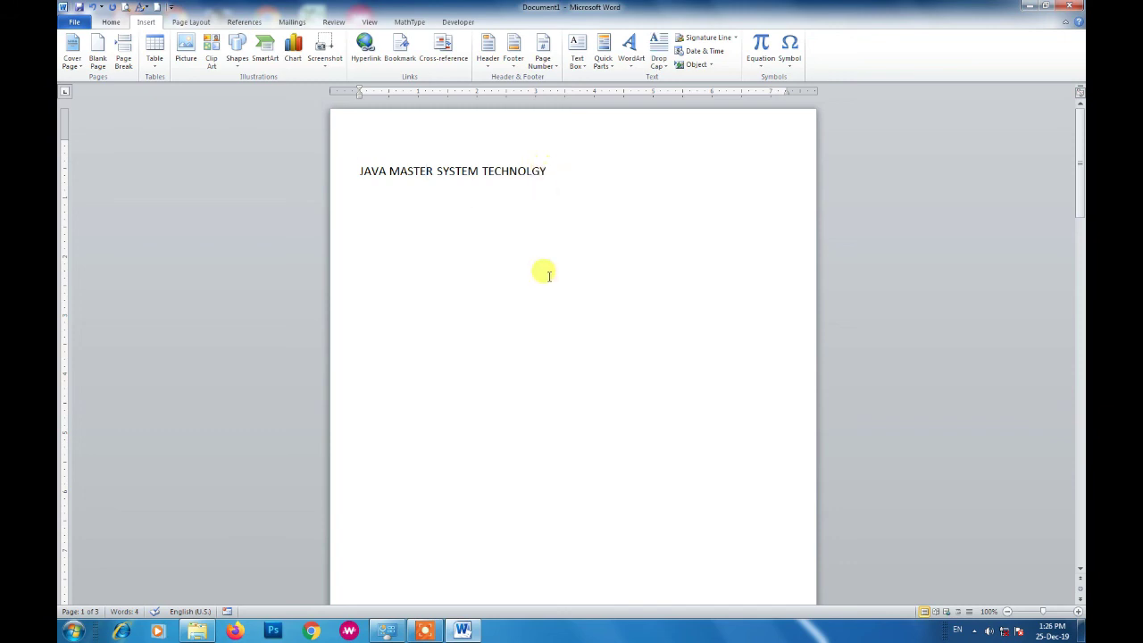
left_click(111, 22)
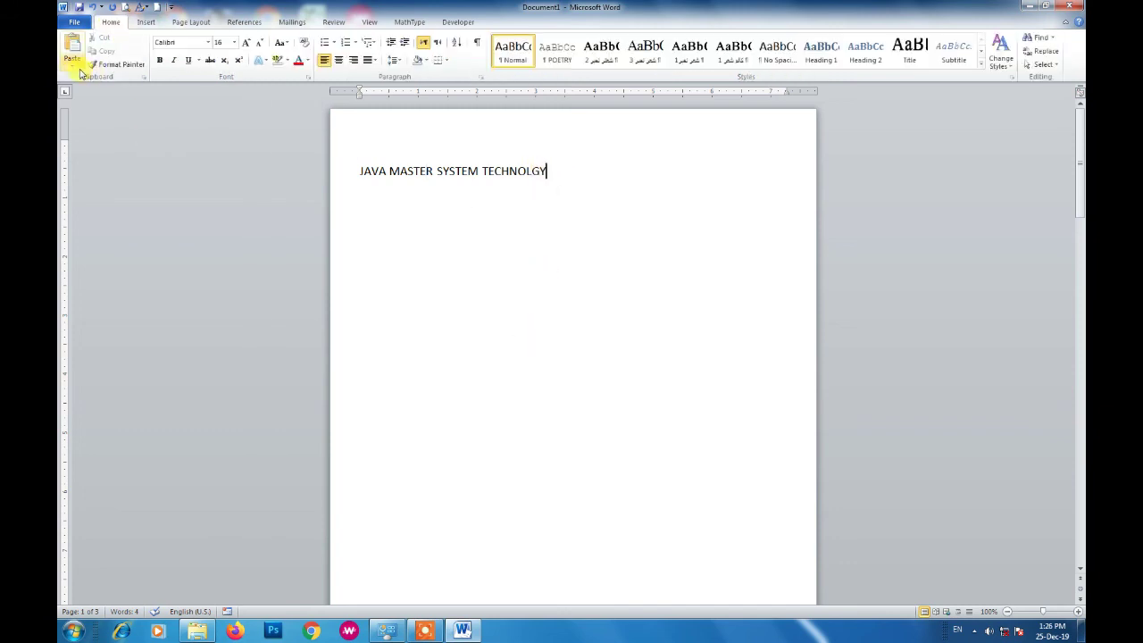